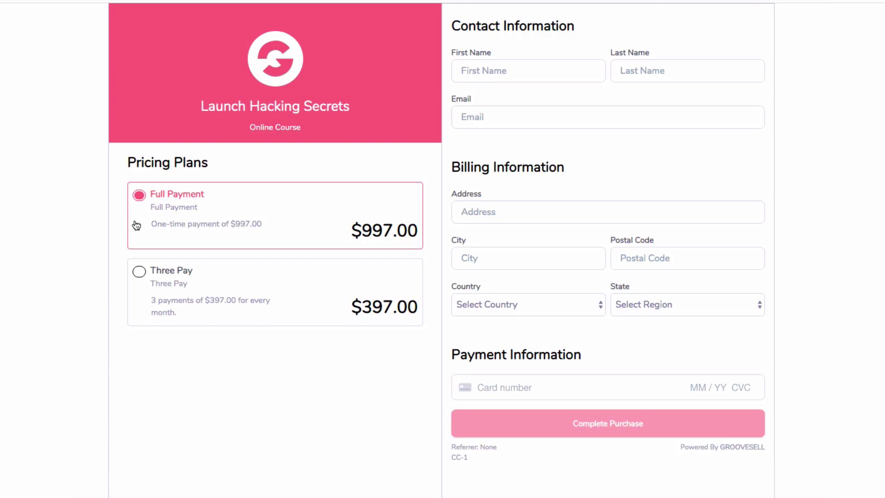
- Select the Three Pay plan instead of Full Payment on the Launch Hacking Secrets checkout
click(138, 272)
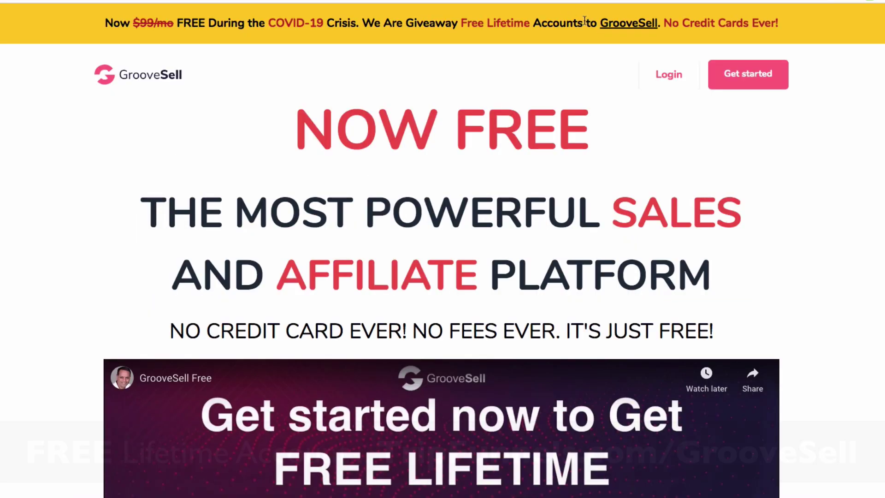
- Scroll up and down through the GrooveSell landing page
scroll(596, 75, down, 1)
scroll(596, 75, down, 3)
scroll(205, 439, down, 1)
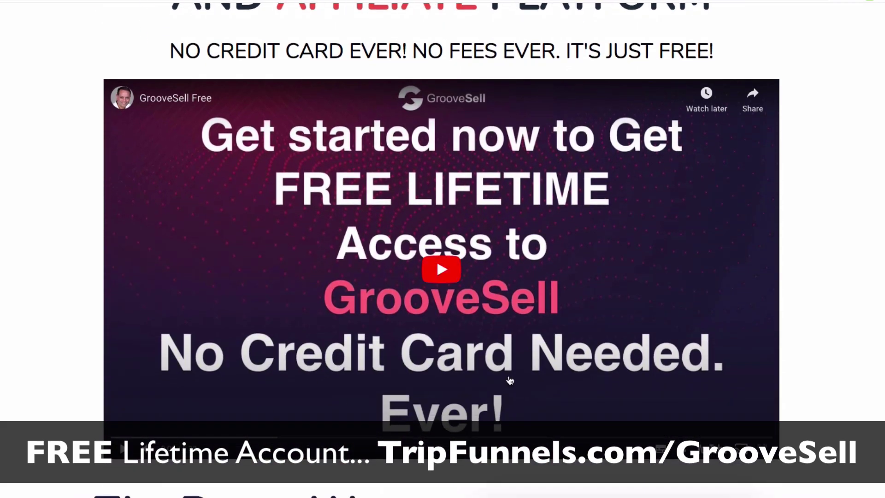
scroll(508, 375, up, 5)
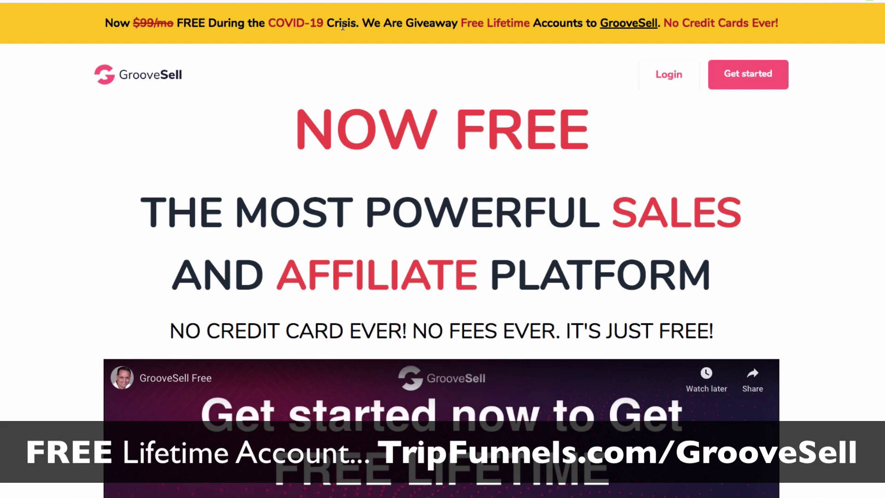
scroll(346, 89, down, 10)
scroll(342, 323, up, 3)
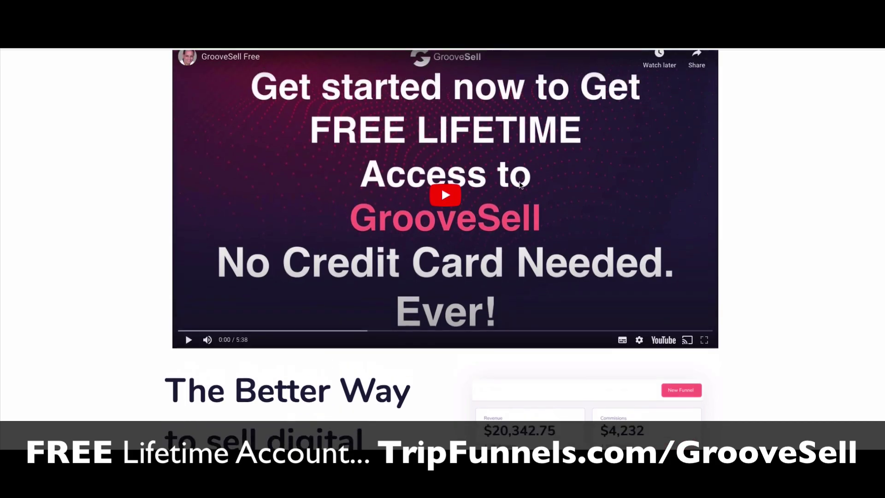
scroll(445, 273, down, 10)
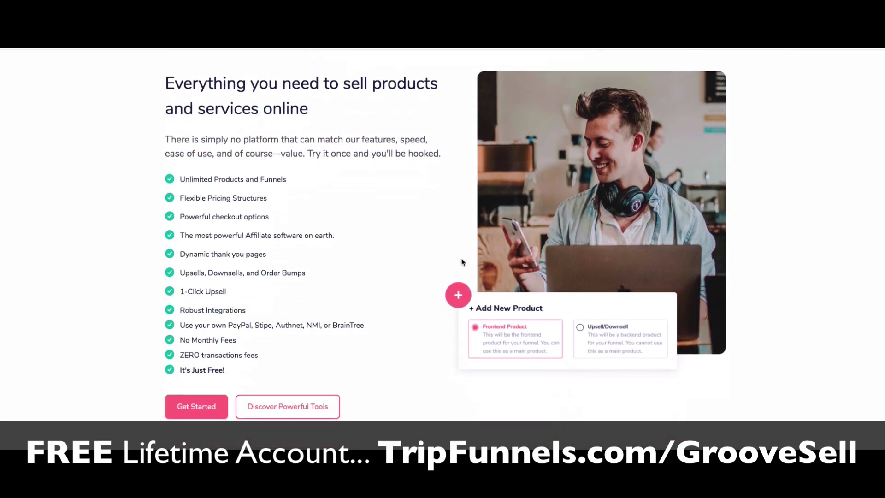
scroll(338, 289, up, 10)
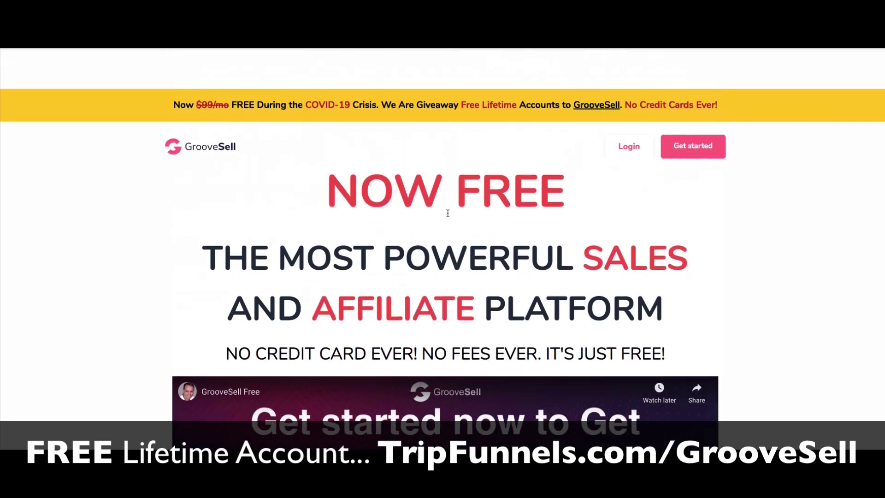
scroll(461, 195, down, 1)
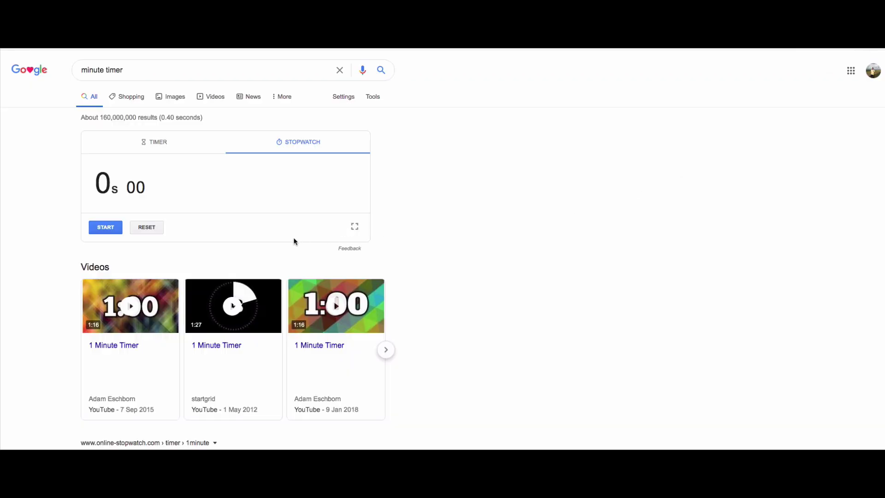
- Start a setup timer, then show GrooveSell's Product Funnels list with the Launch Hacking Secrets funnel
click(99, 228)
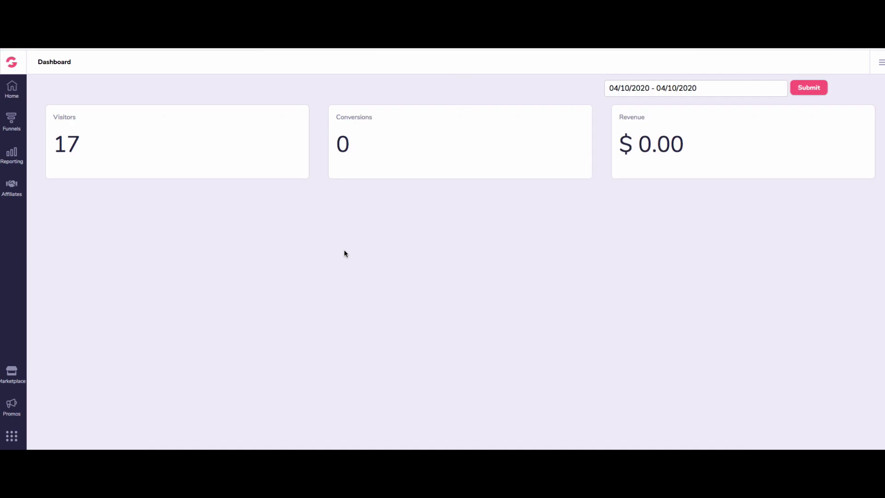
click(13, 121)
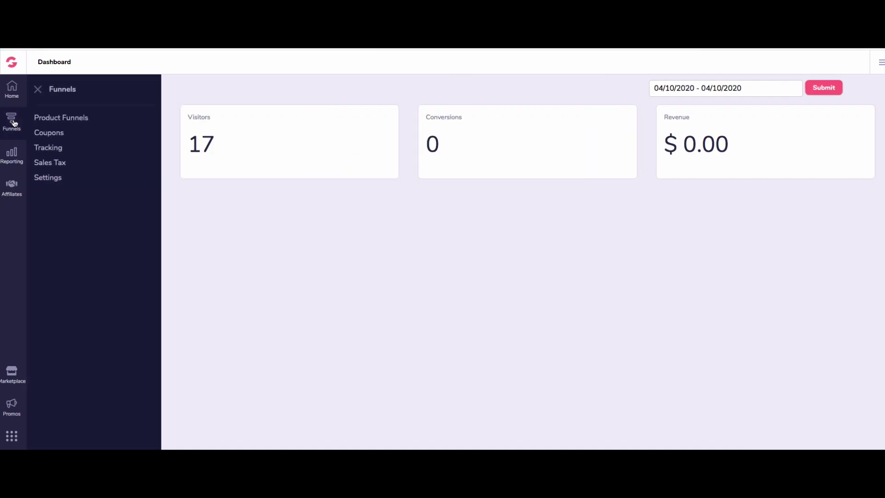
click(39, 119)
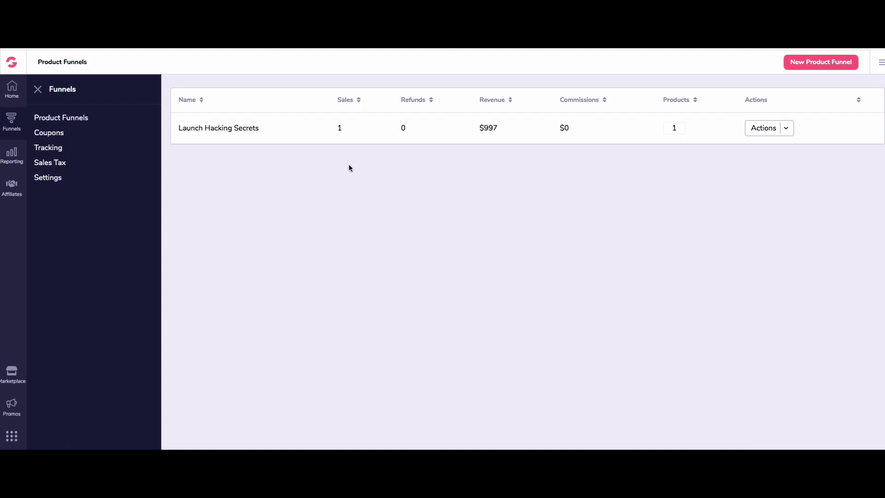
- Start a new product funnel with internal name 'Test' and name 'Test 10 mins'
click(816, 64)
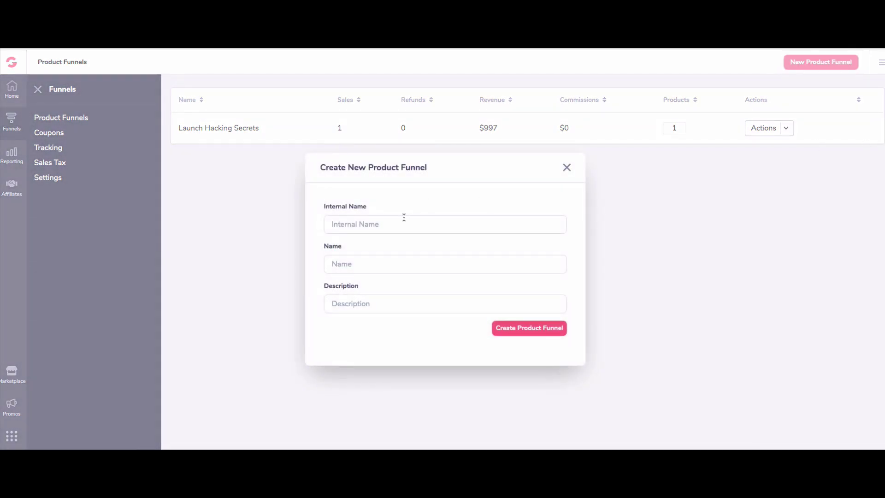
click(402, 220)
text(Test)
click(391, 259)
text(T)
key(BackSpace)
text(Test 10 mins)
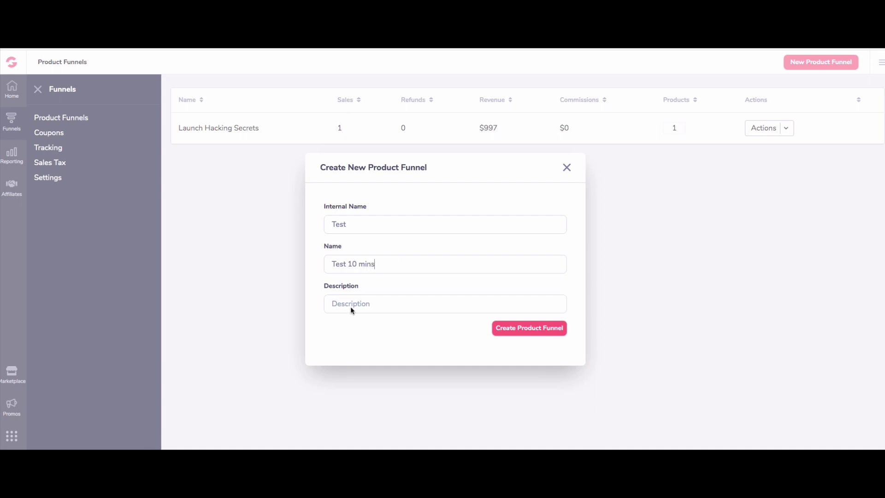
- Copy 'Test 10 mins' into the description and create the product funnel
drag(380, 266, 321, 267)
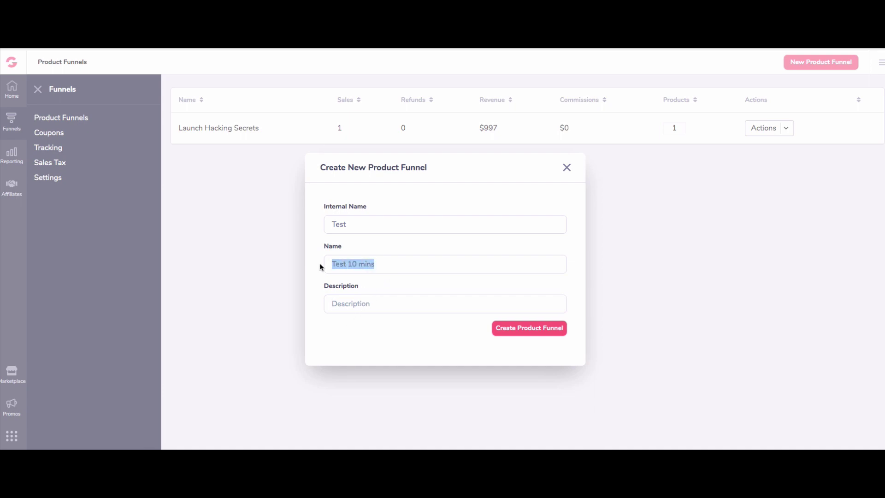
key(ctrl+c)
click(343, 302)
key(ctrl+v)
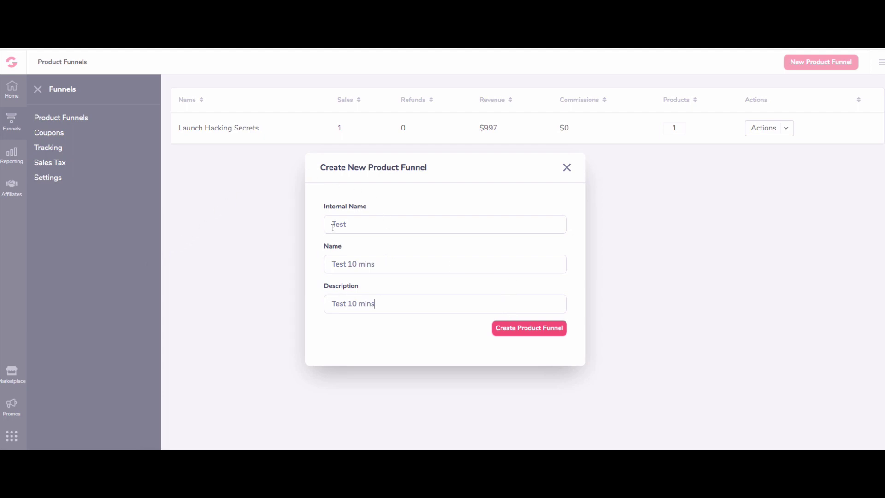
click(538, 331)
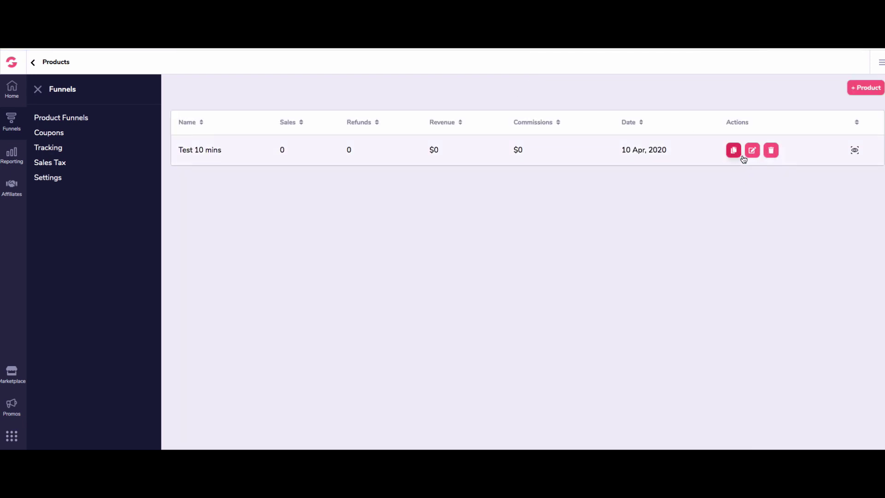
- Keep Test 10 mins as the Frontend Product and save to reach its pricing page
click(753, 151)
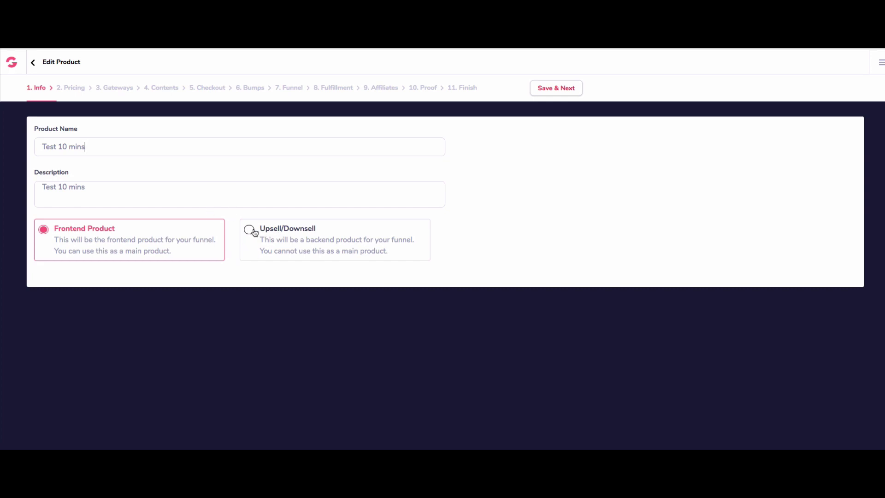
click(540, 94)
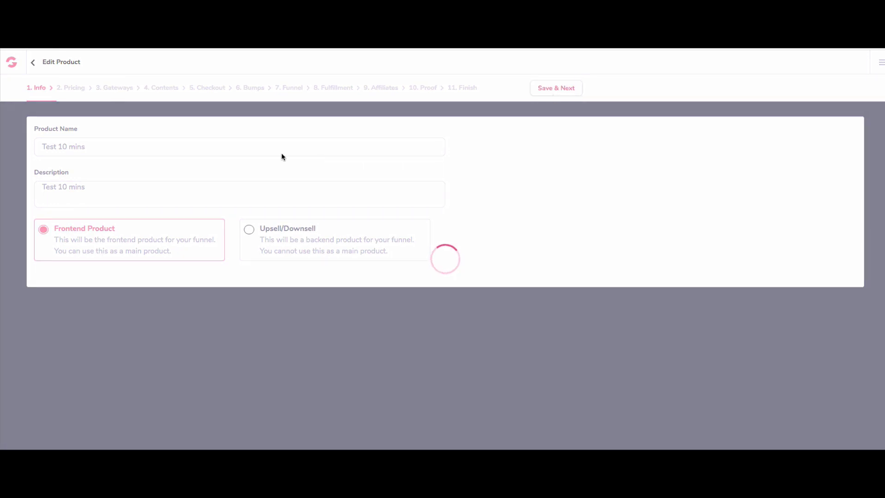
scroll(171, 239, down, 1)
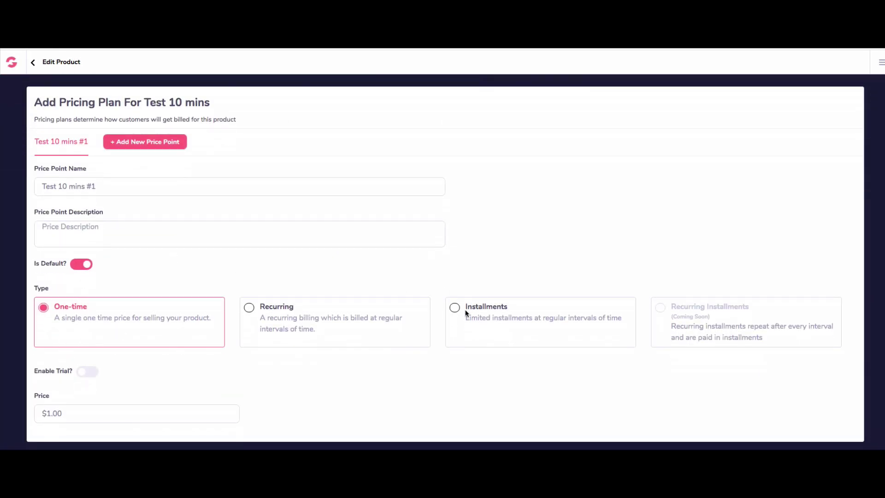
- Rename the first price point to 'Full Paymet'
triple_click(64, 184)
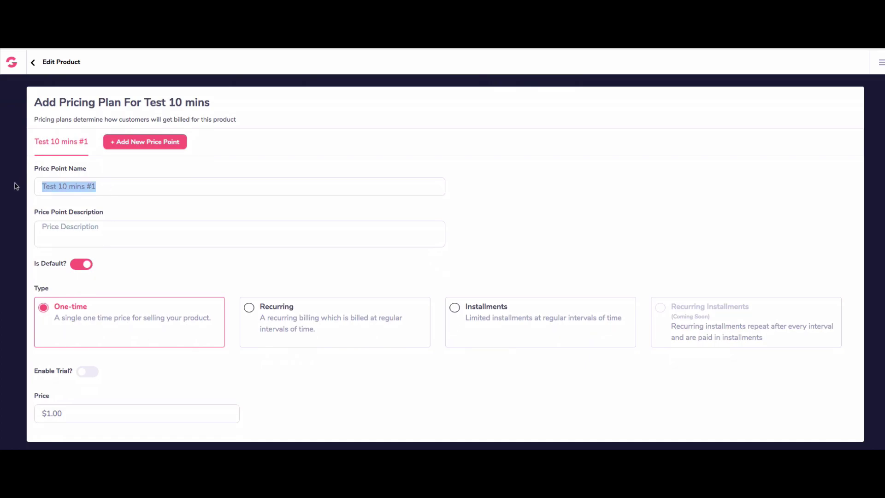
text(Full)
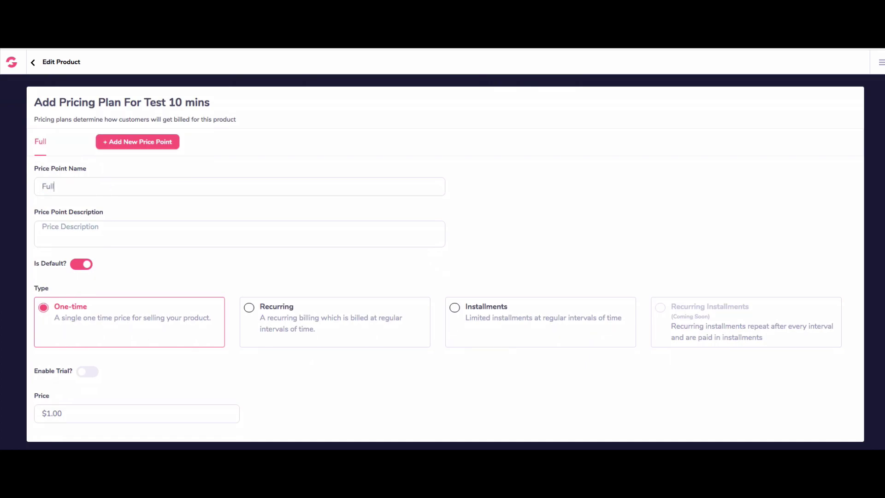
click(63, 225)
text(Full)
click(77, 186)
text(Pay)
key(BackSpace)
text(ymet)
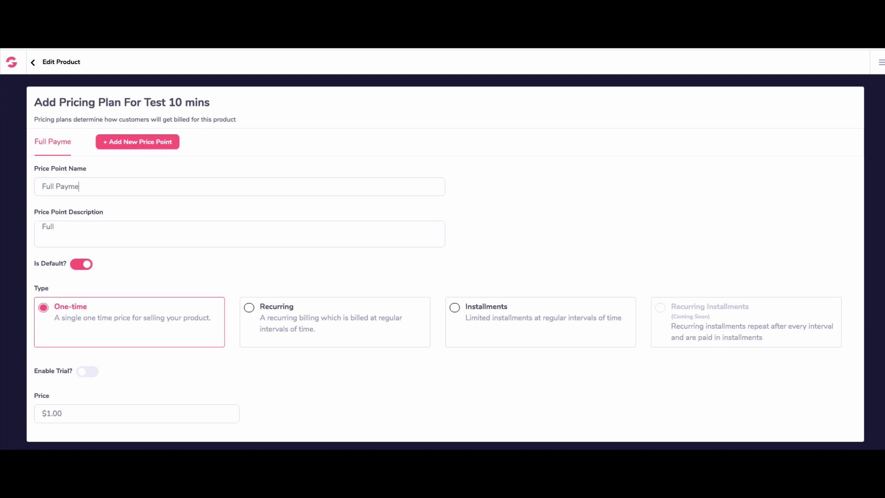
- Make the price point description read 'Full Paymet' to match the name
click(77, 224)
text(Payemnt)
click(74, 228)
key(BackSpace)
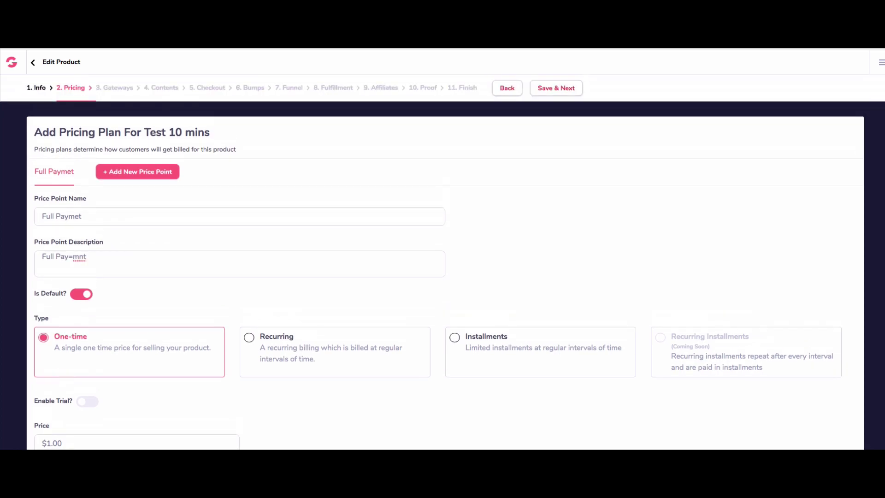
key(BackSpace)
key(BackSpace)
text(e)
drag(88, 217, 30, 218)
right_click(52, 216)
click(74, 281)
drag(103, 257, 10, 257)
key(ctrl+v)
scroll(116, 325, down, 1)
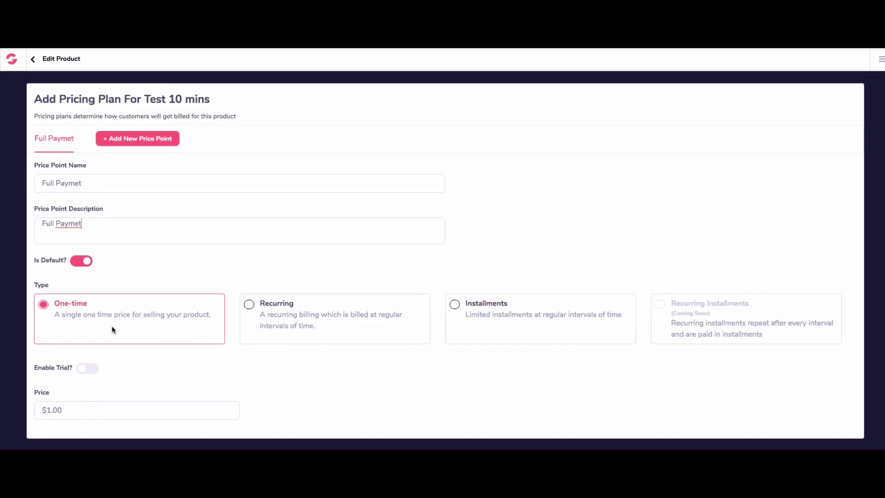
- Add a second price point named 'Three Payments' with the same description
click(136, 145)
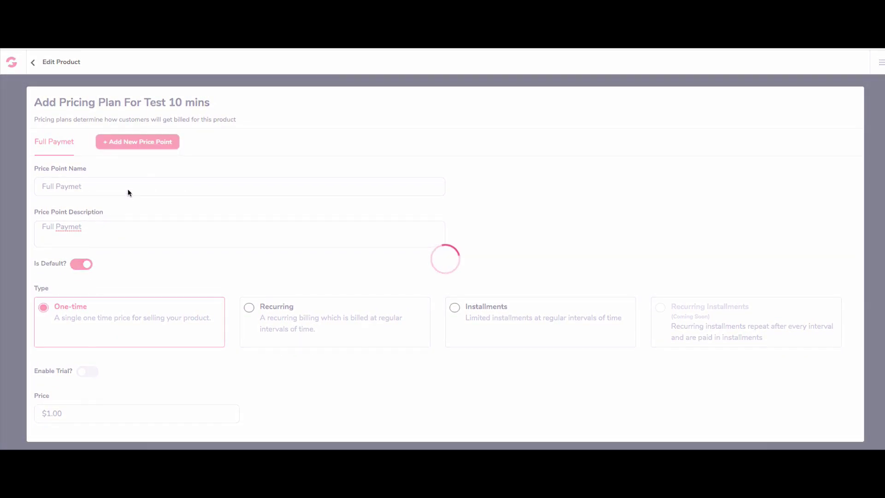
drag(140, 186, 6, 186)
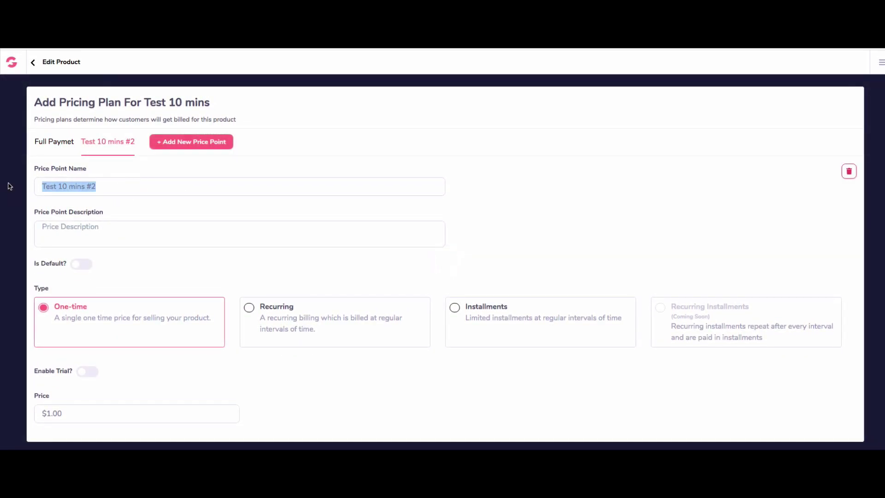
text(Three Pay)
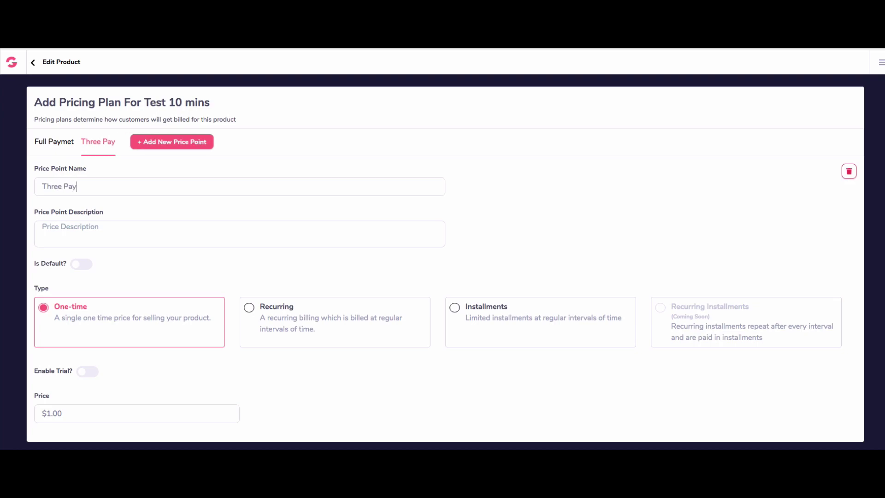
text(ments)
drag(102, 186, 22, 182)
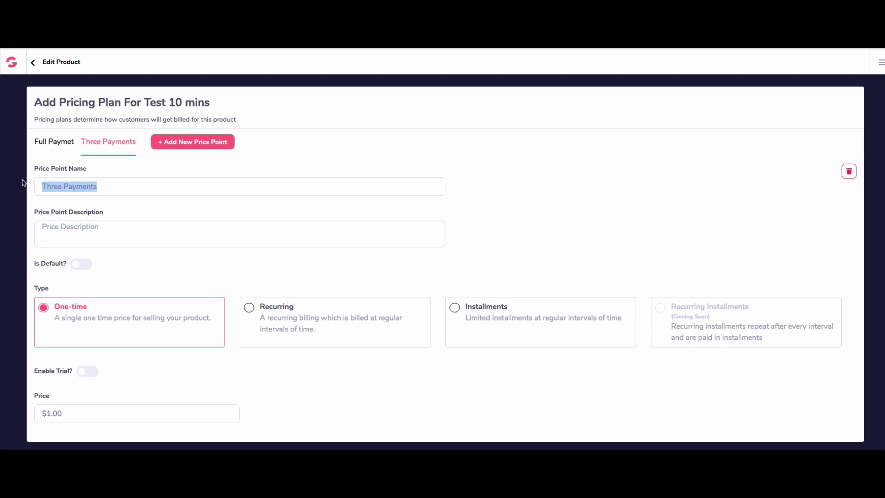
click(61, 229)
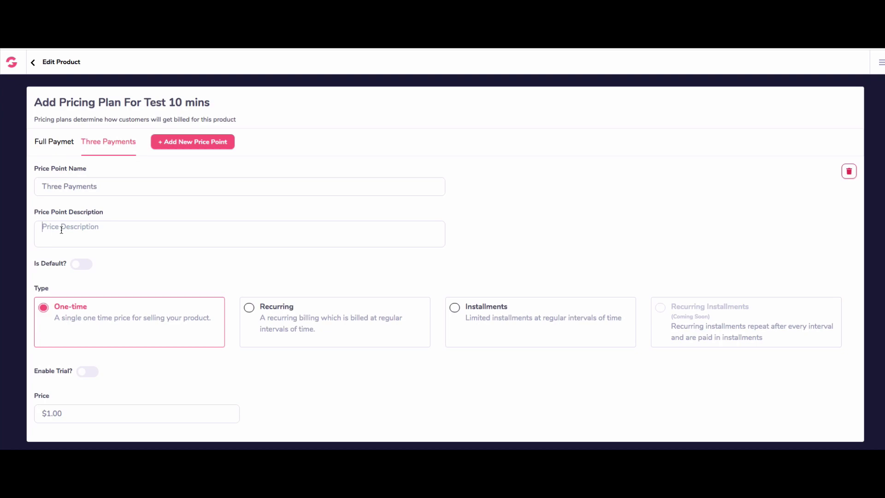
key(ctrl+v)
- Make Three Payments an installment plan of 3 monthly payments of $397
click(455, 307)
scroll(78, 378, down, 1)
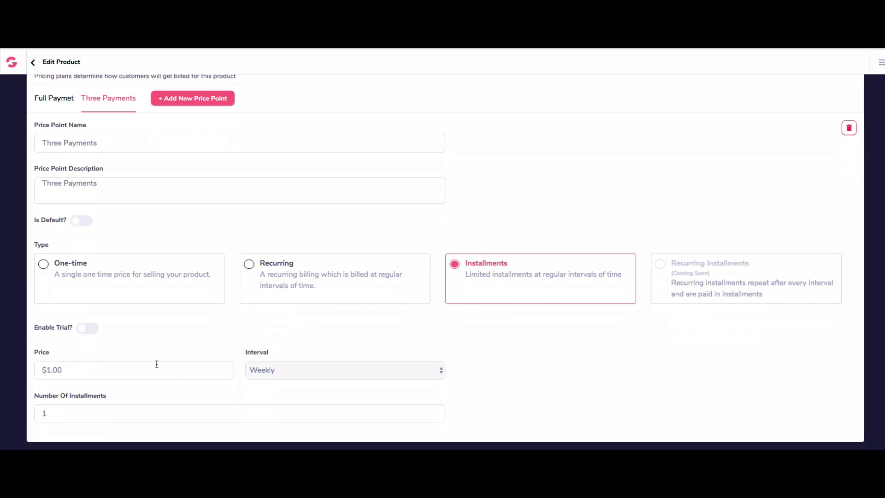
click(255, 369)
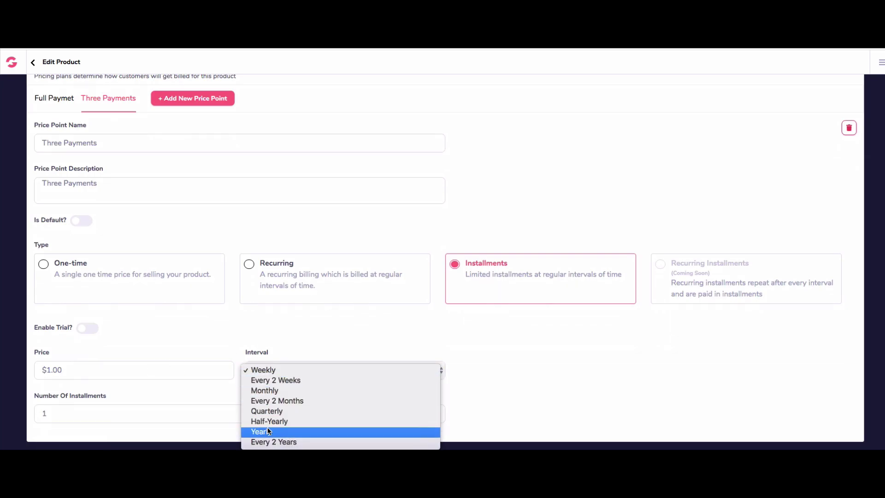
click(272, 393)
drag(55, 417, 30, 416)
text(3)
click(48, 374)
drag(48, 374, 0, 373)
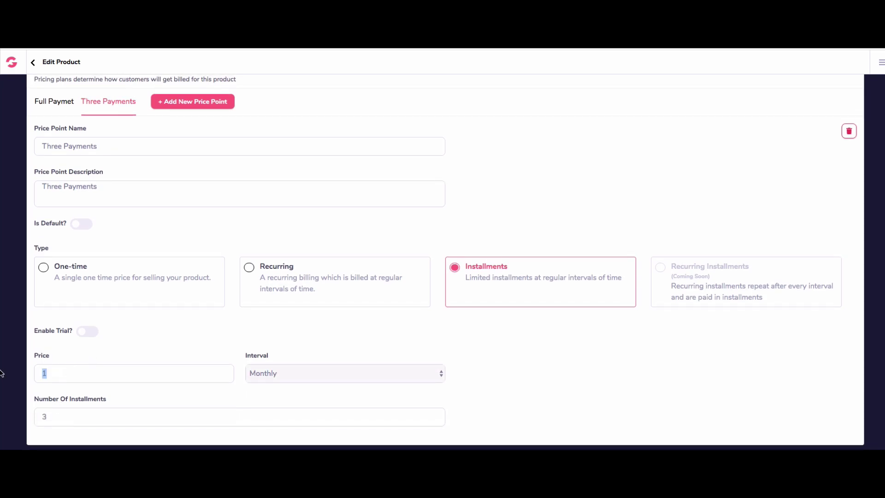
text(597)
key(BackSpace)
key(BackSpace)
text(397)
click(93, 105)
- Change the Full Paymet price from $1.00 to 997
click(69, 101)
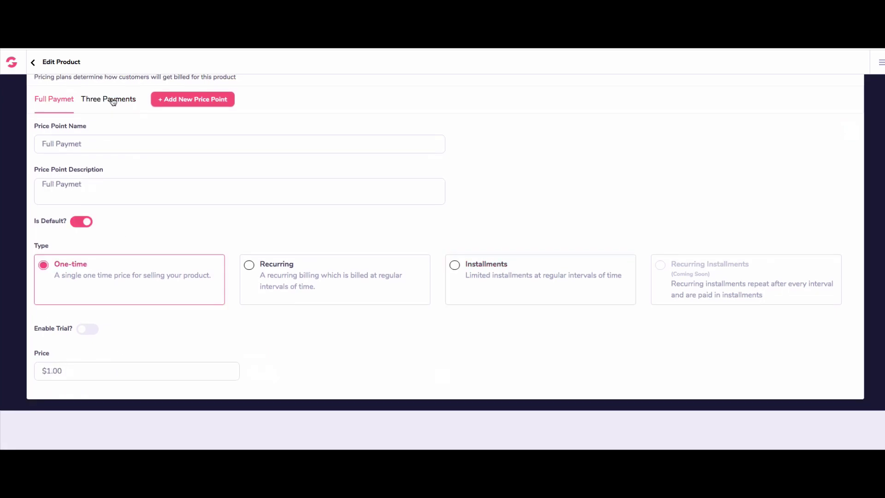
click(49, 371)
key(BackSpace)
key(BackSpace)
key(BackSpace)
key(BackSpace)
key(BackSpace)
text(997)
click(115, 104)
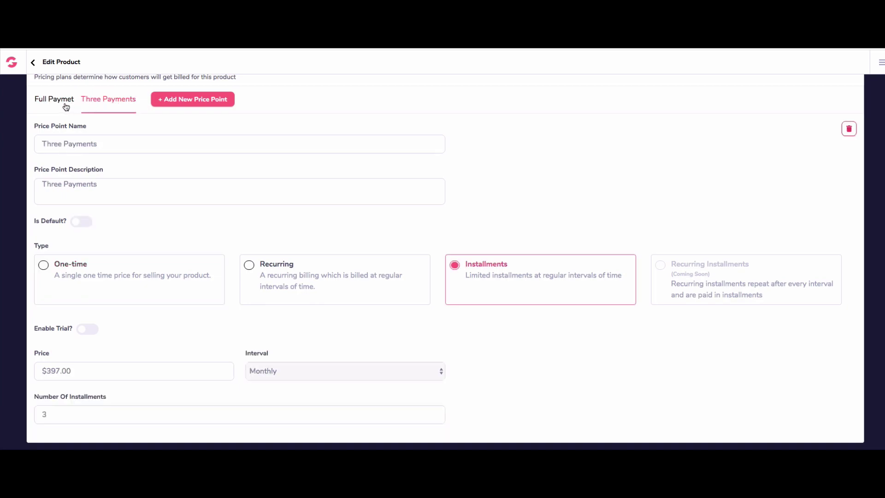
click(66, 106)
click(117, 107)
scroll(265, 120, up, 2)
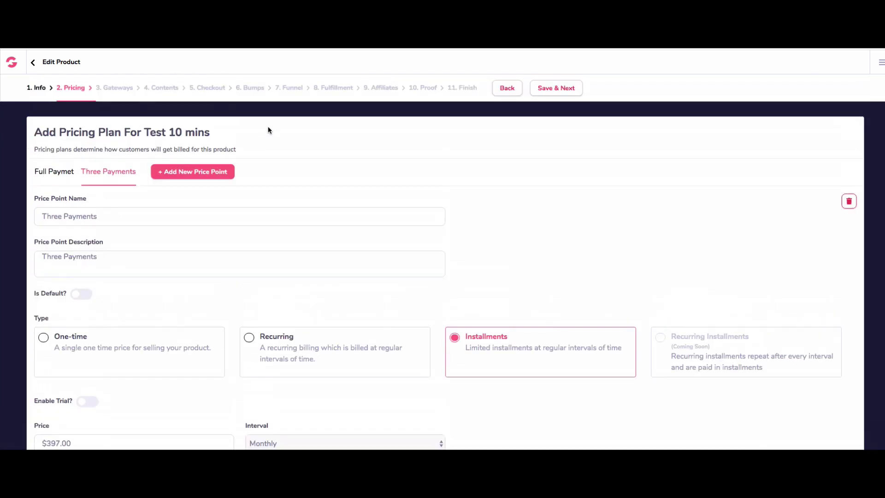
- Save the pricing and look over the merchant account and Stripe gateway options
click(550, 90)
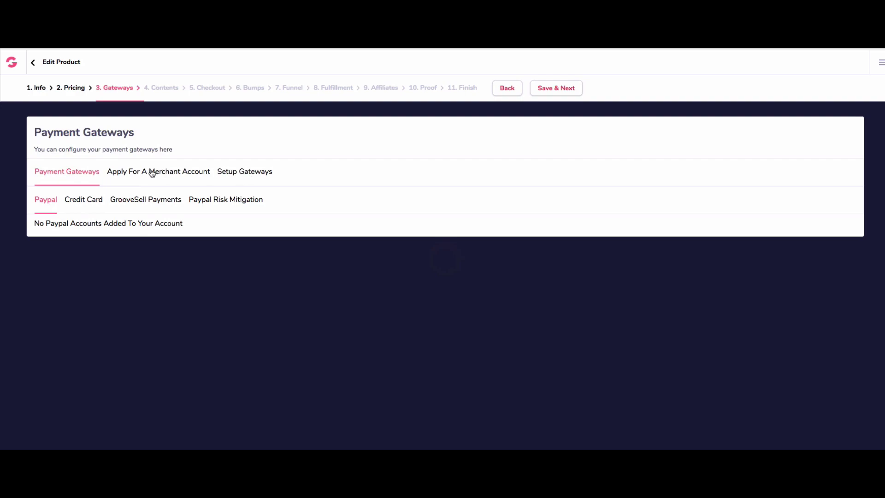
click(167, 174)
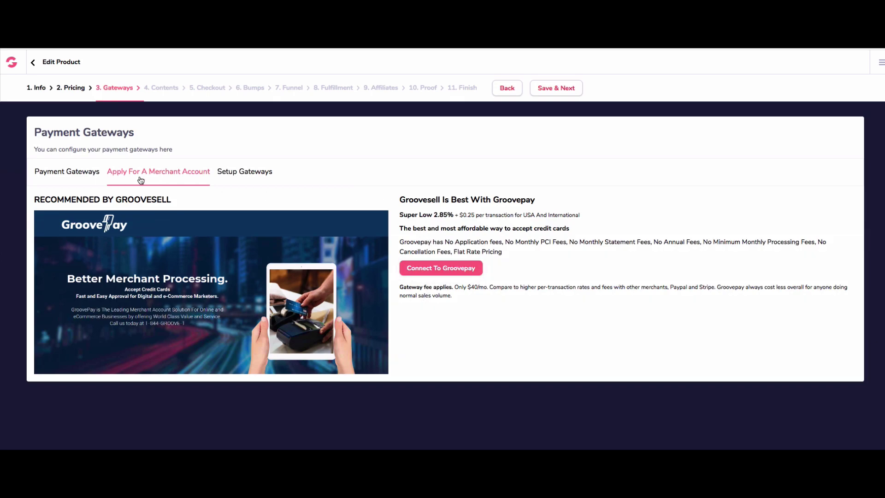
click(251, 176)
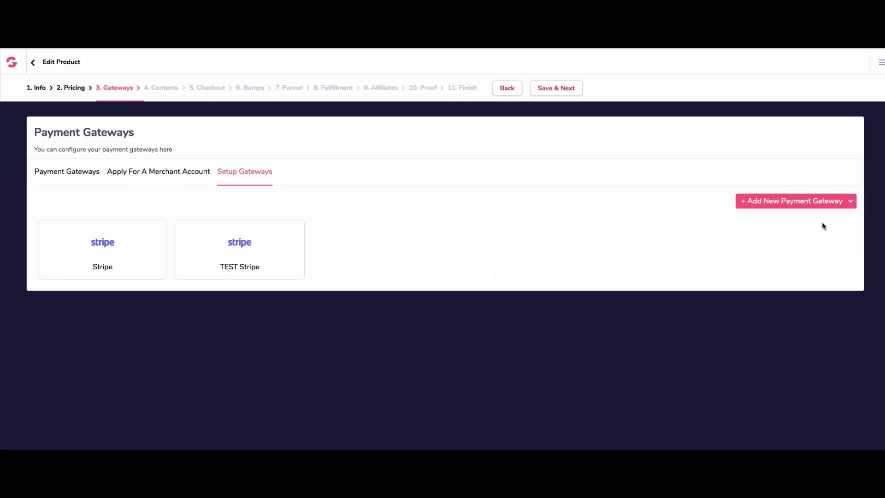
click(815, 199)
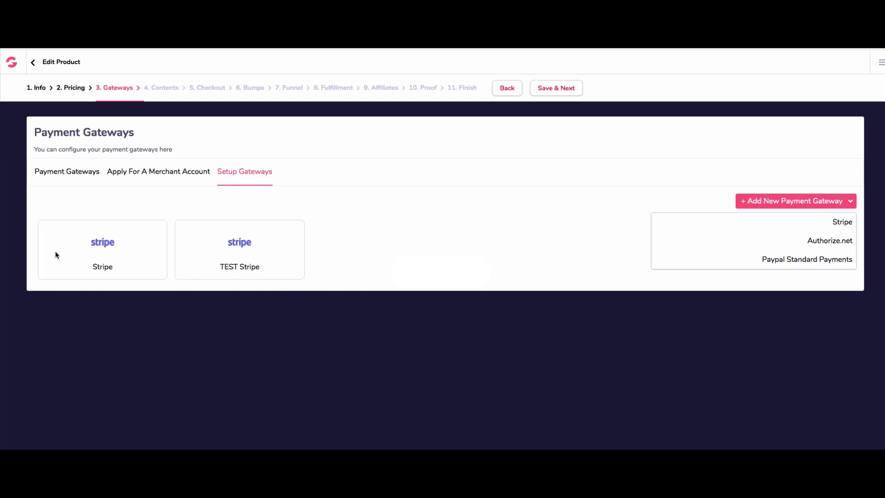
click(242, 245)
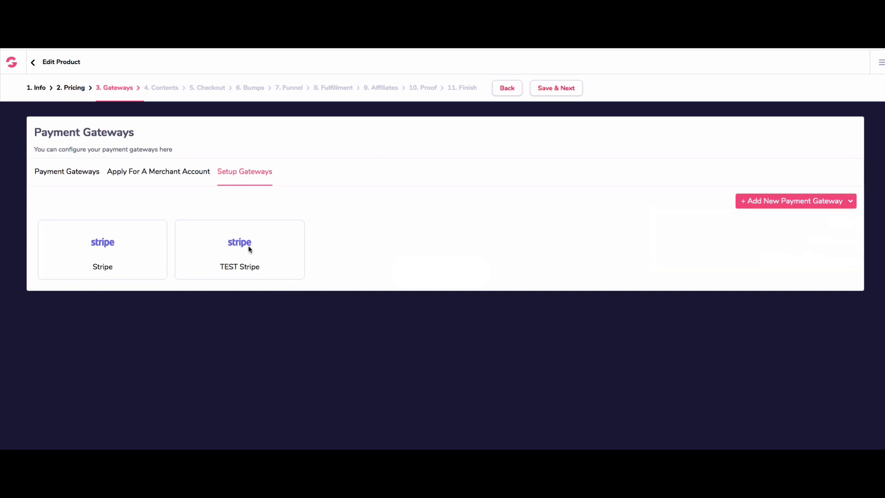
click(756, 205)
click(840, 226)
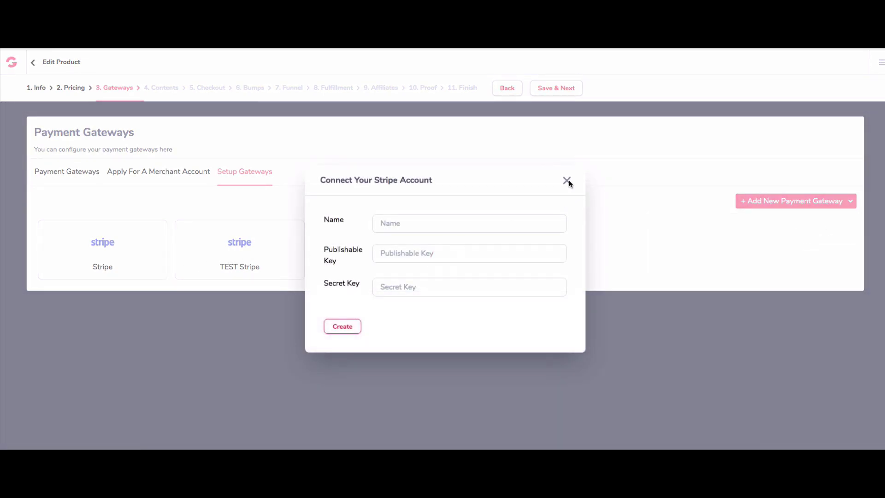
click(567, 180)
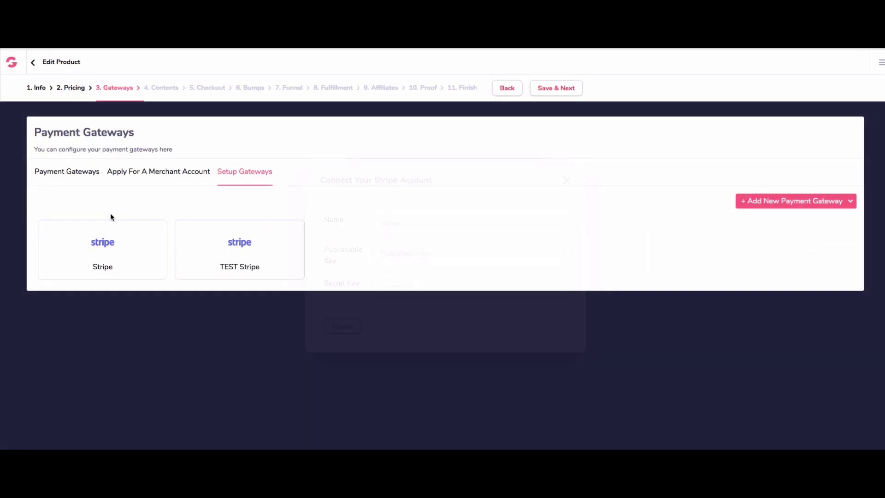
click(71, 176)
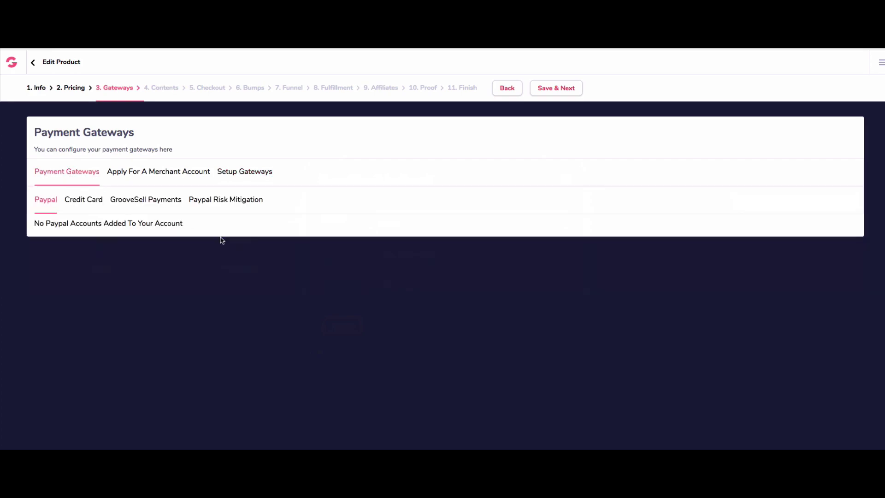
- Add TEST Stripe as the product's credit card gateway with value 100
click(90, 204)
click(833, 229)
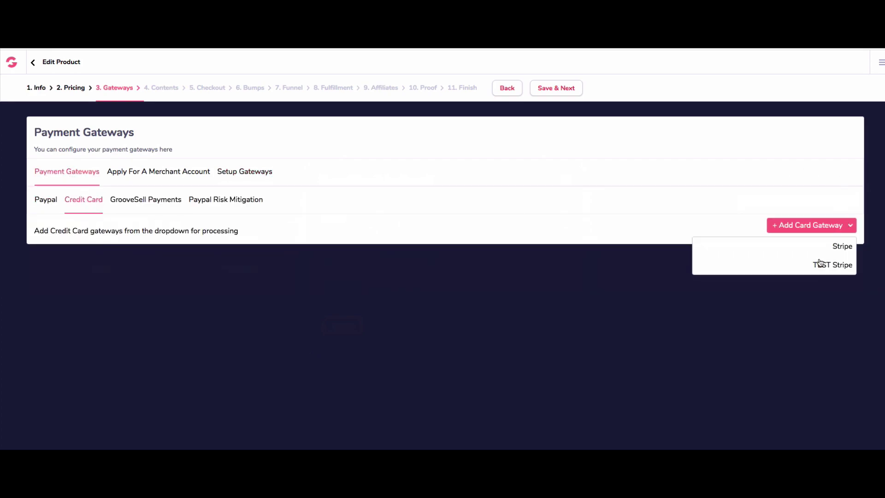
click(821, 263)
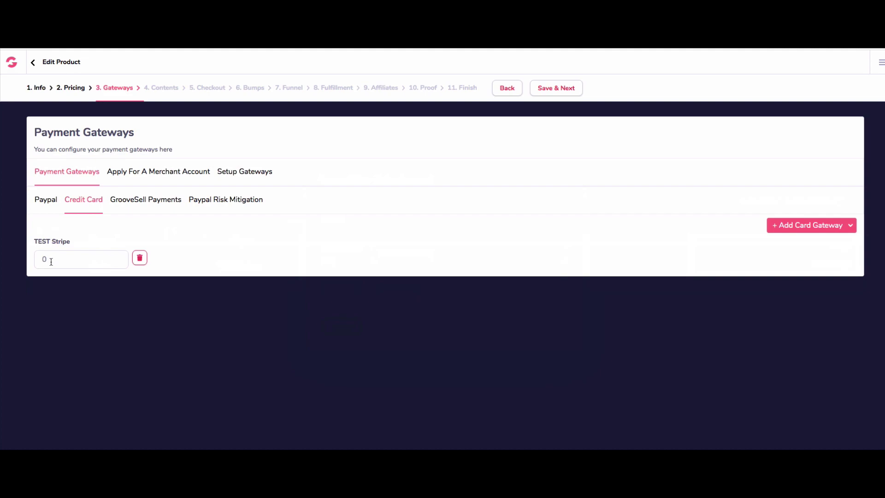
drag(52, 261, 35, 259)
click(835, 227)
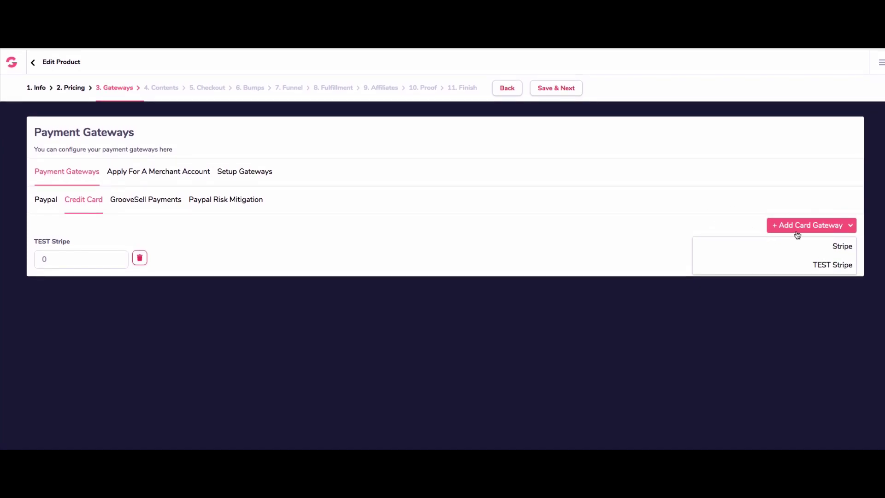
drag(51, 260, 24, 258)
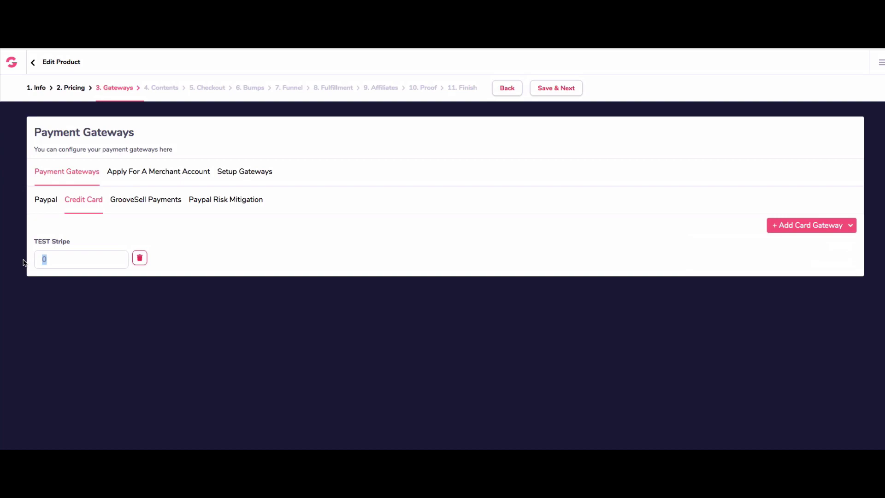
text(100)
- Glance at the Paypal Risk Mitigation settings, then save the Gateways step
click(230, 201)
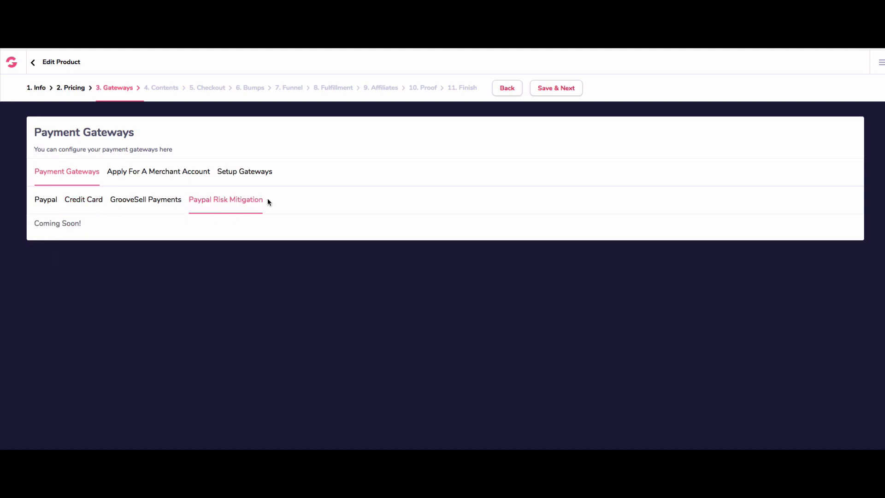
click(93, 200)
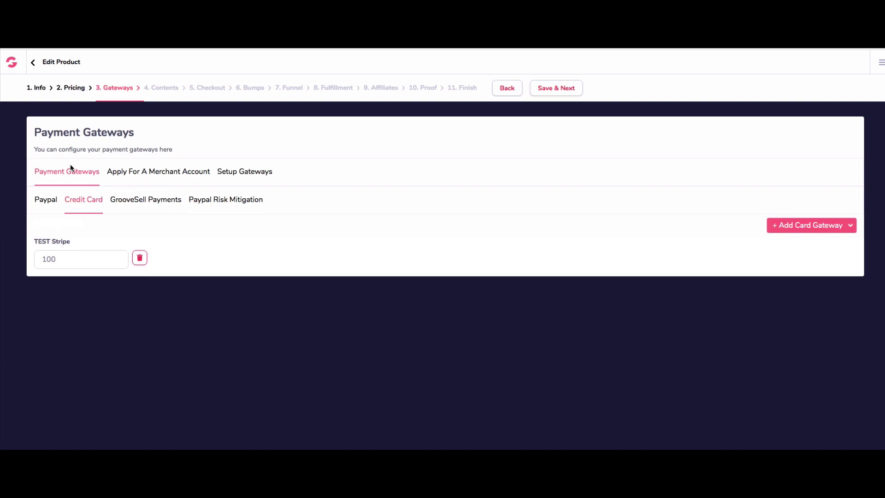
click(571, 87)
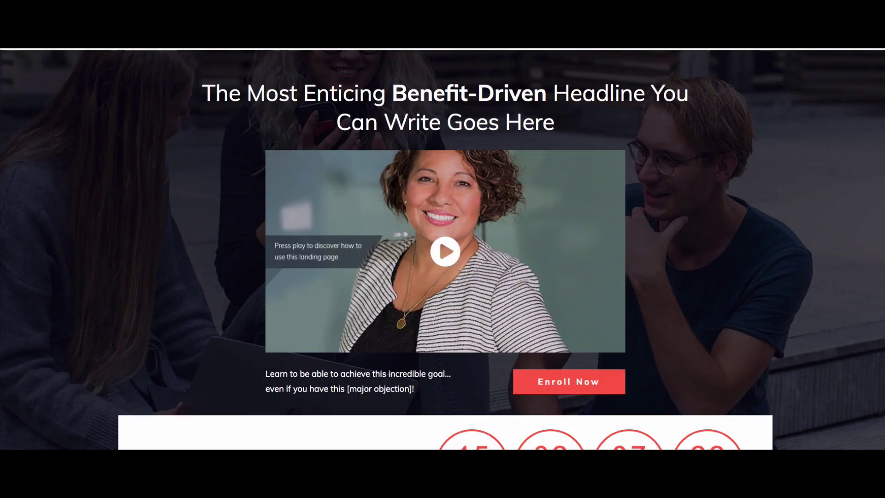
right_click(162, 48)
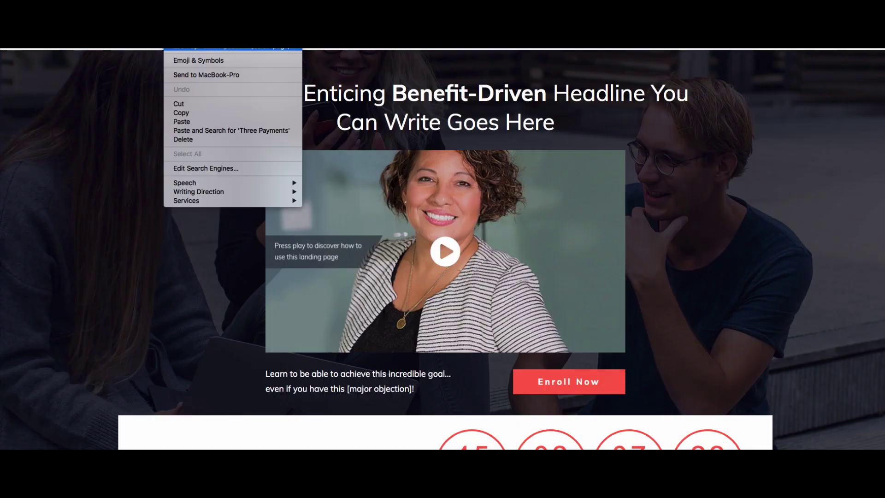
click(213, 112)
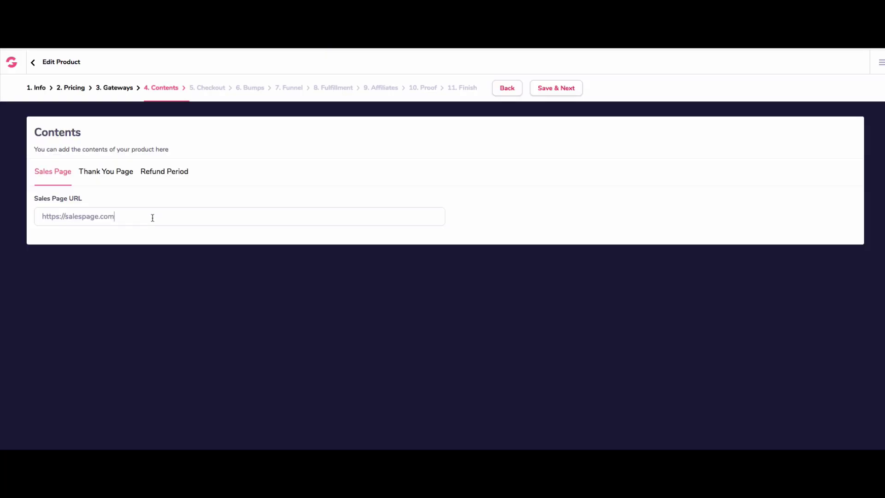
drag(153, 218, 6, 193)
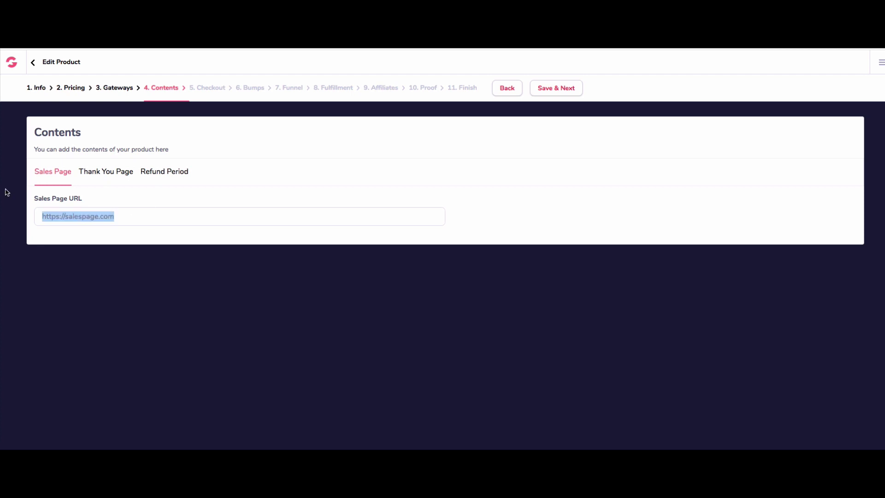
click(91, 216)
drag(114, 217, 29, 217)
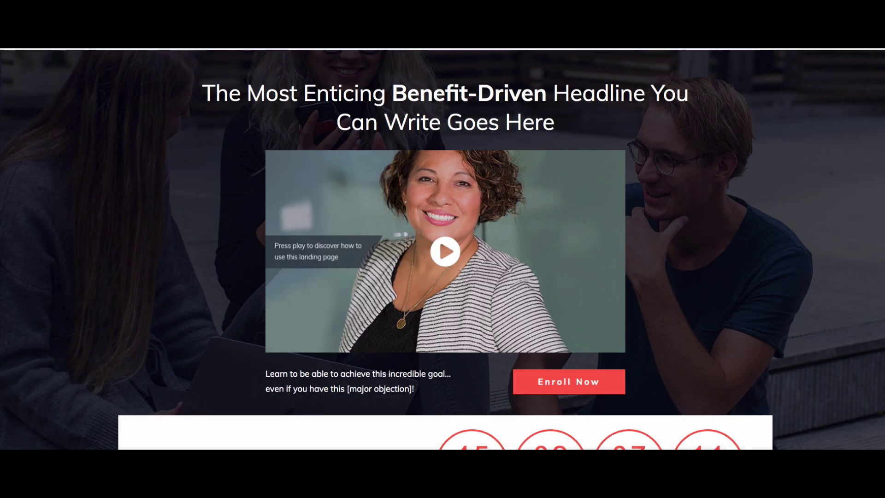
right_click(154, 32)
click(200, 118)
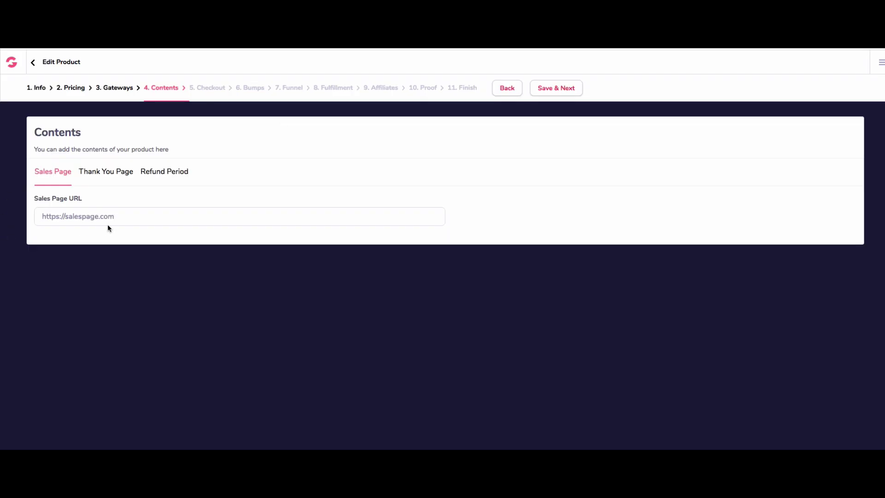
drag(115, 216, 7, 215)
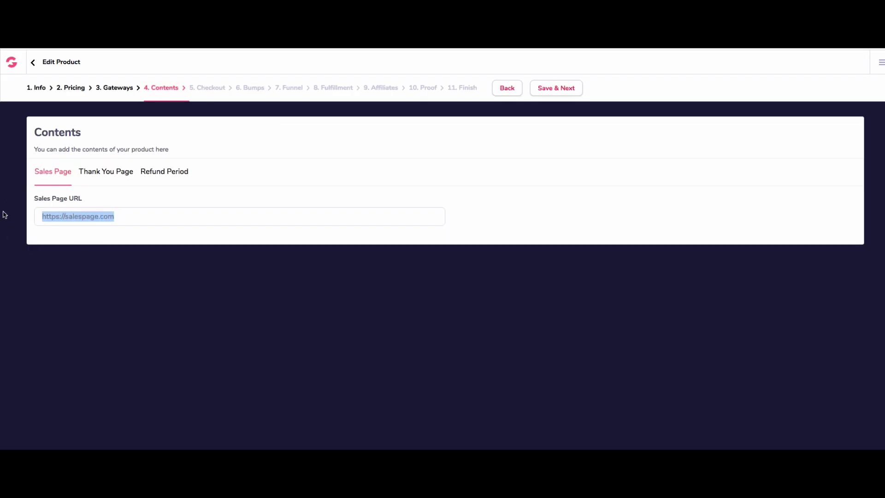
key(super+v)
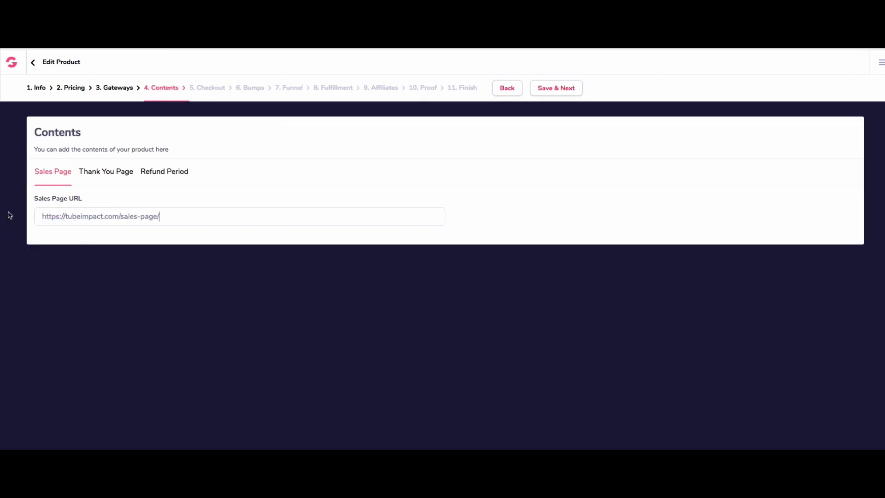
click(106, 176)
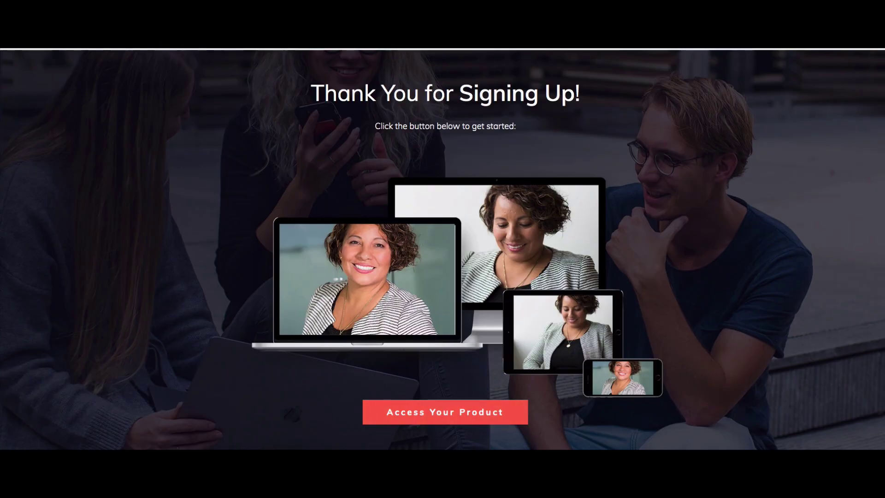
right_click(132, 46)
click(180, 112)
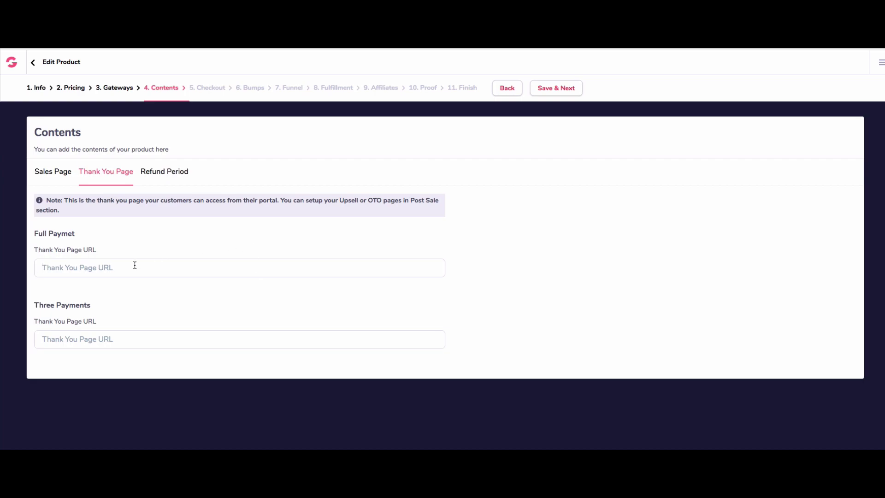
click(134, 265)
key(ctrl+v)
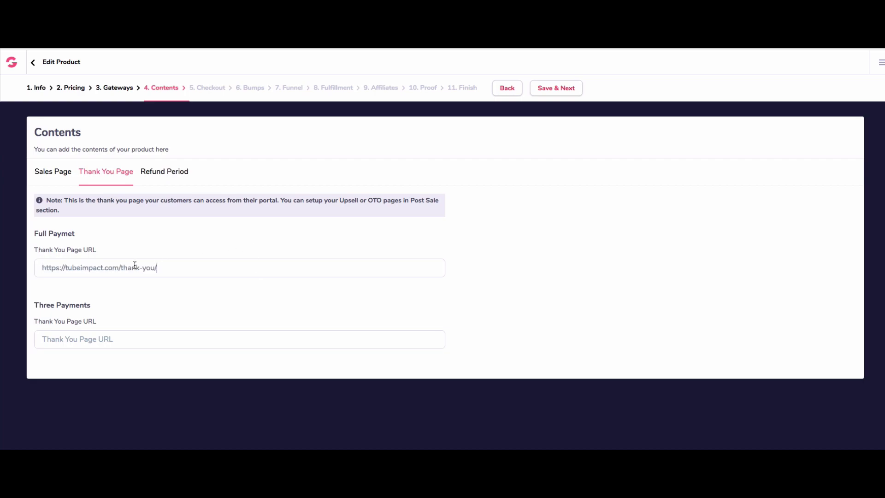
click(90, 341)
key(ctrl+v)
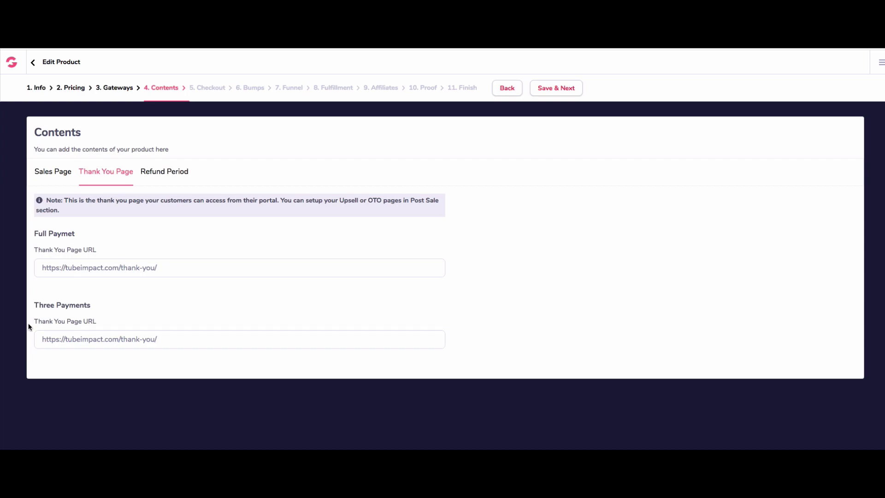
- Recheck the sales page URL and save the Contents step
click(42, 177)
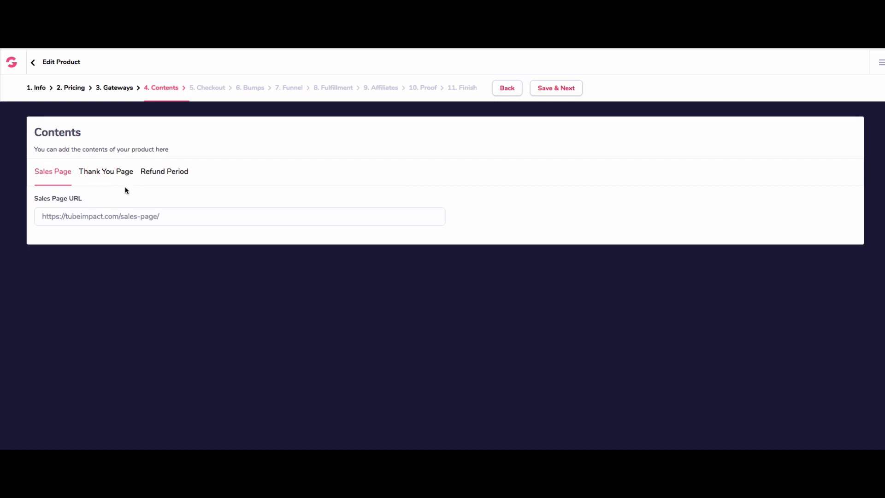
click(100, 177)
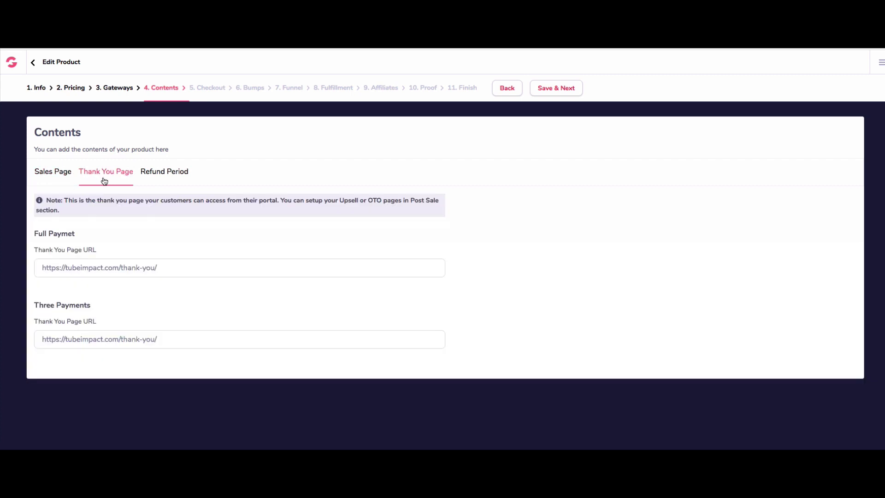
click(554, 87)
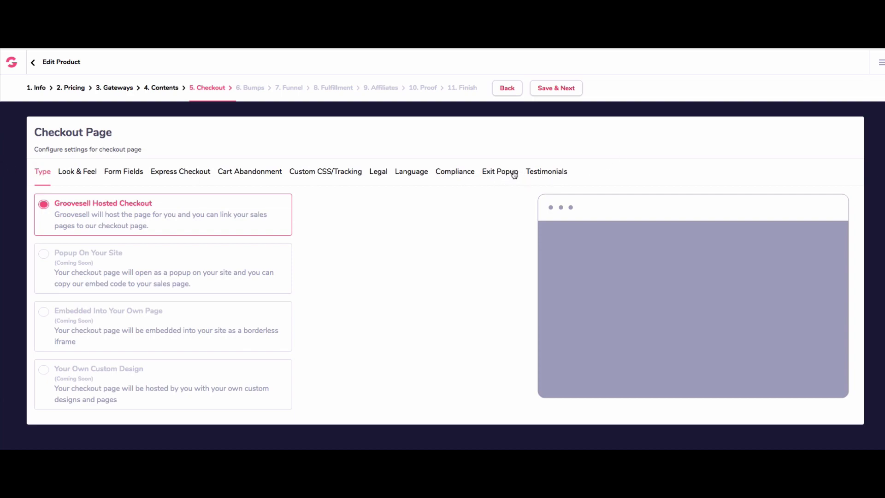
- Keep Groovesell Hosted Checkout and save the Checkout step to reach Bumps
click(545, 91)
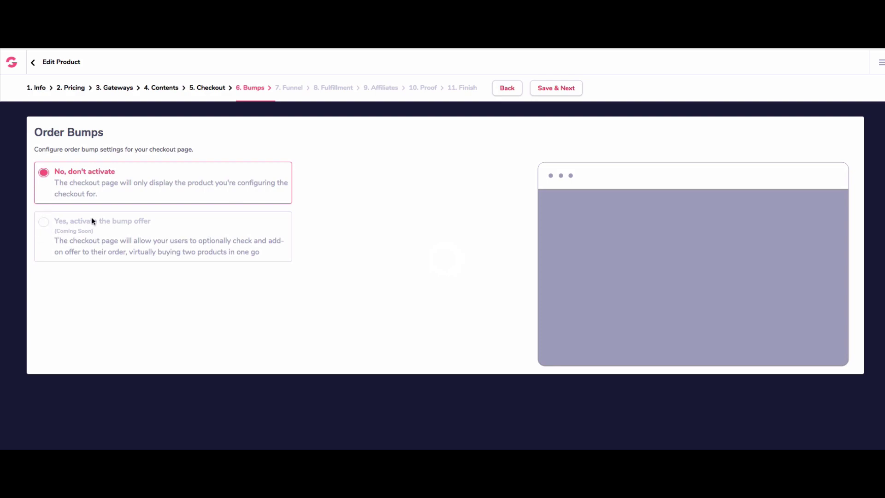
- Save with no order bump, leaving advanced tracking off for Full Paymet and Three Payments
click(569, 92)
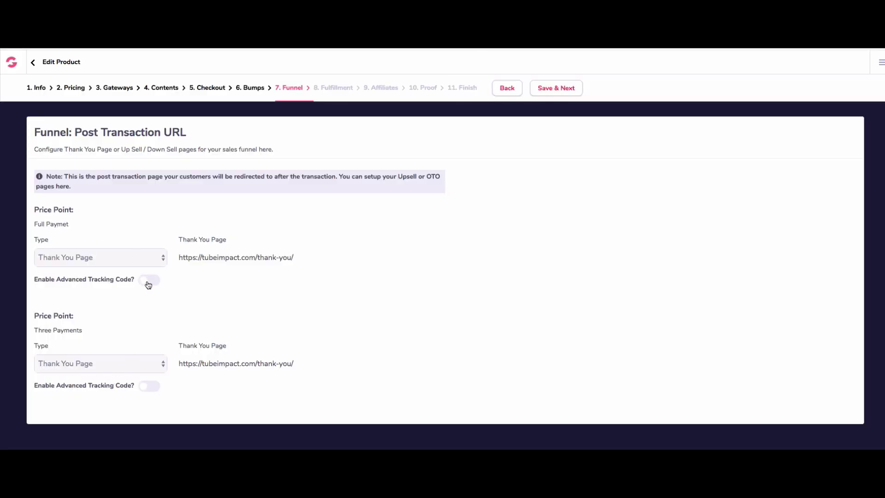
click(148, 282)
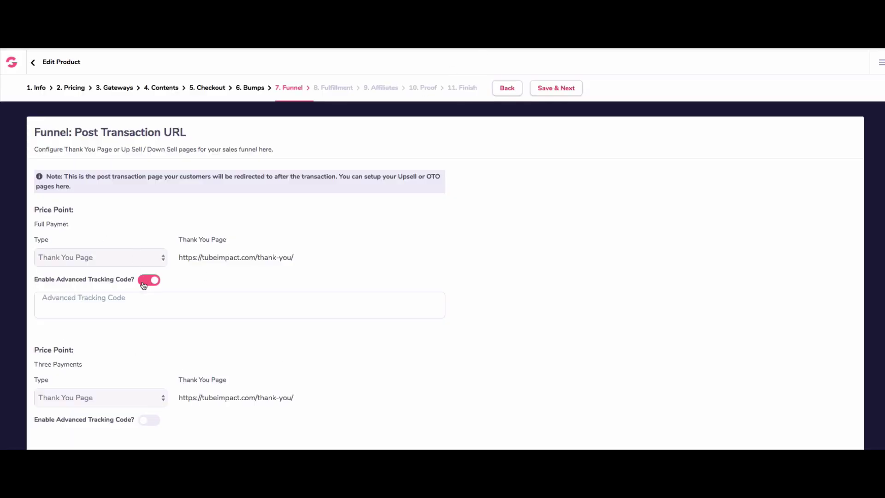
click(143, 285)
click(155, 386)
click(152, 282)
click(150, 285)
click(146, 391)
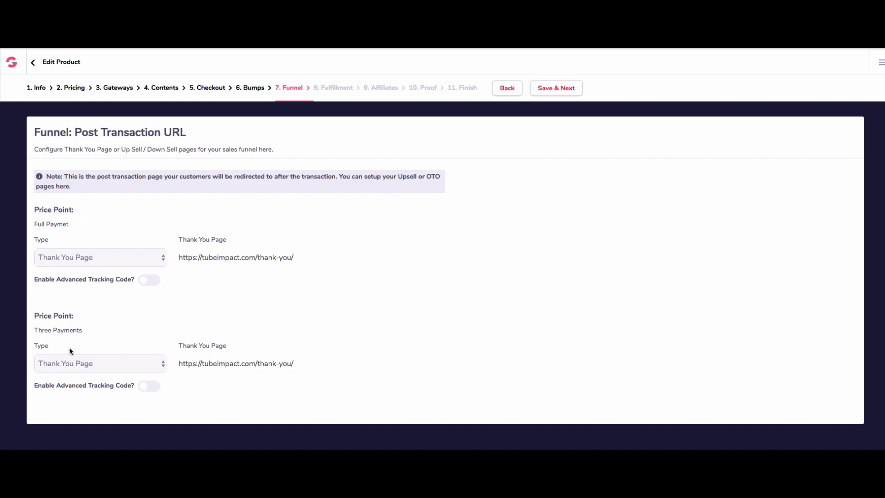
- Save the funnel redirects and review Fulfillment for both prices, keeping No Access Page
click(547, 88)
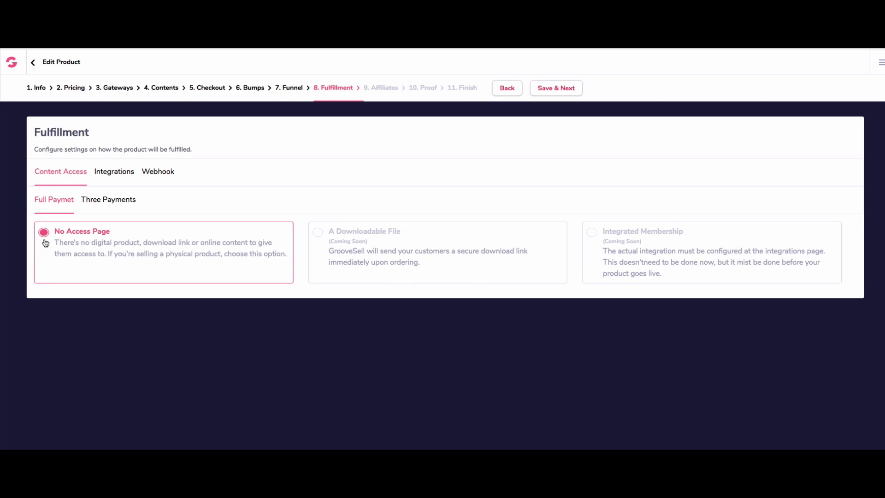
click(110, 200)
click(52, 202)
- Save Fulfillment and activate the affiliate program, setting Tier #1 to 0 and clearing JV Broker
click(558, 88)
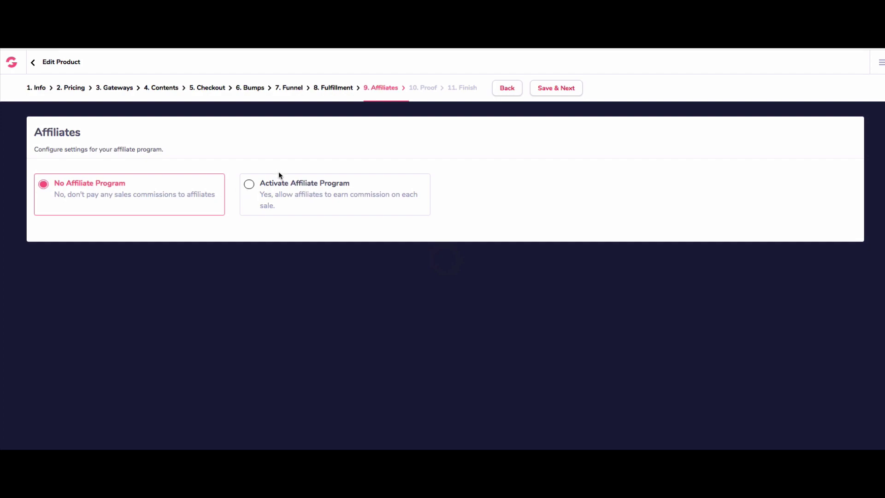
click(251, 186)
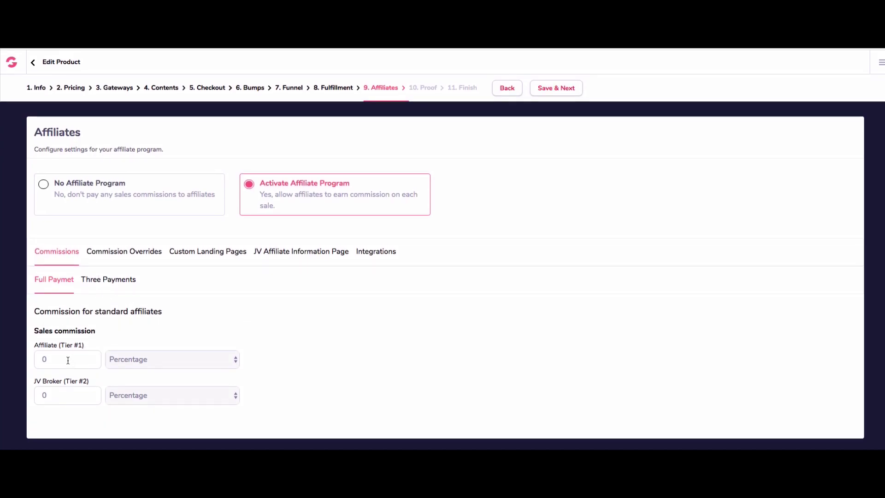
drag(68, 361, 38, 359)
drag(48, 398, 45, 385)
drag(52, 397, 37, 397)
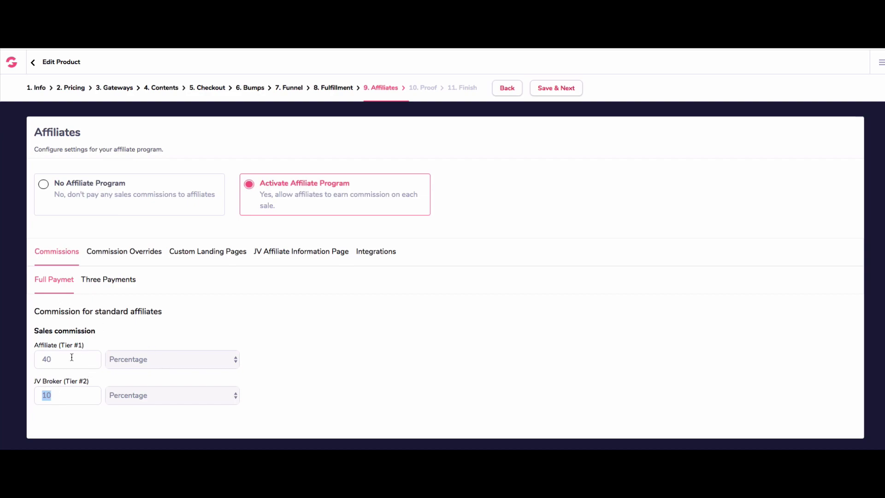
drag(69, 359, 35, 358)
key(BackSpace)
text(0)
drag(51, 396, 38, 397)
key(BackSpace)
- Browse Commission Overrides and Custom Landing Pages, then reselect No Affiliate Program
click(99, 285)
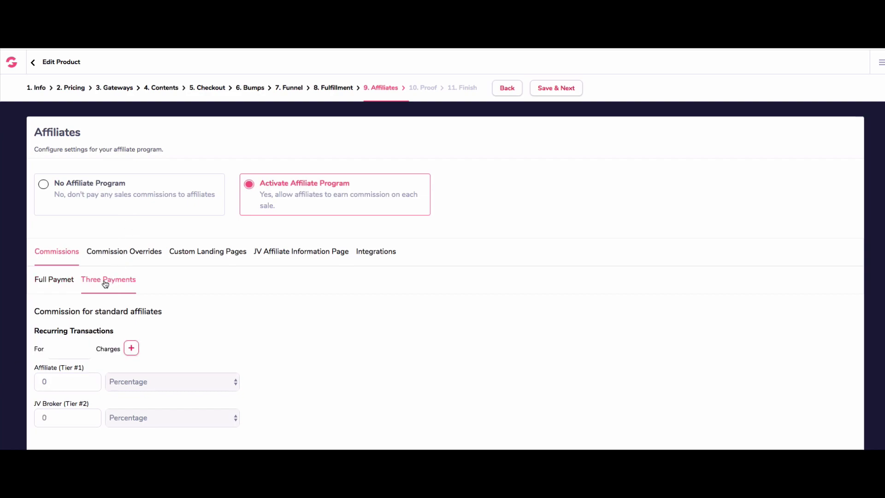
click(57, 283)
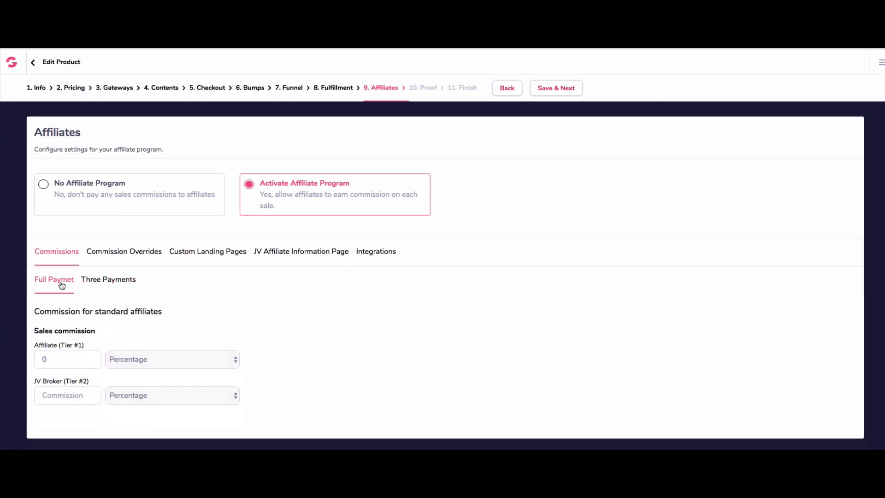
click(120, 252)
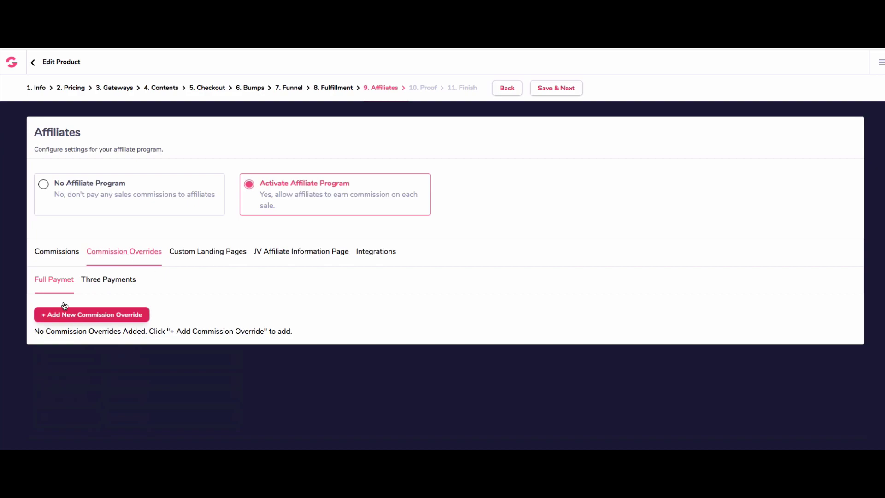
click(213, 255)
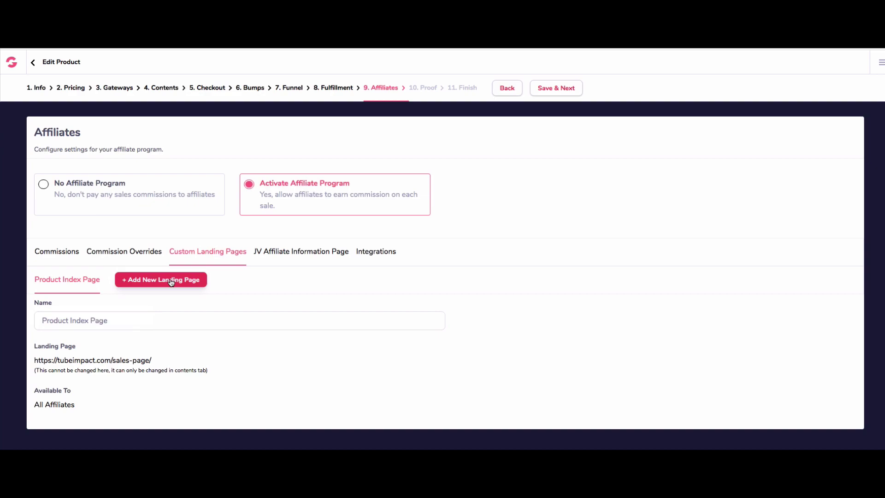
click(143, 285)
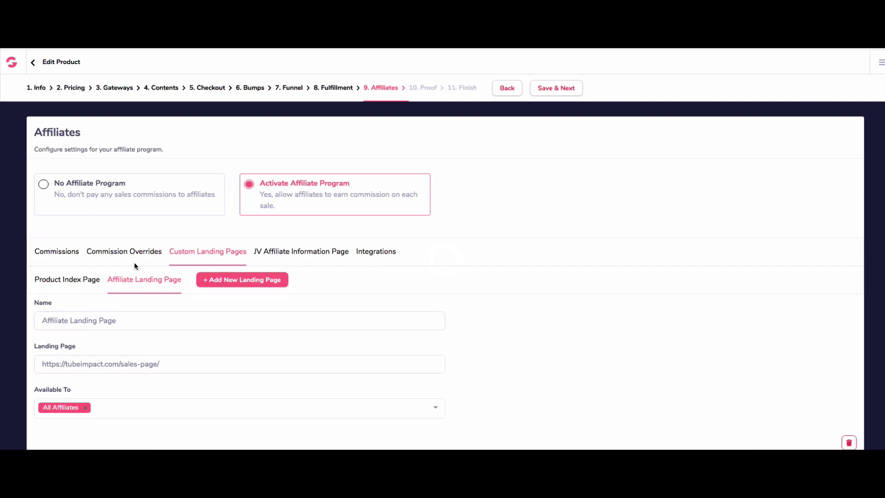
click(65, 257)
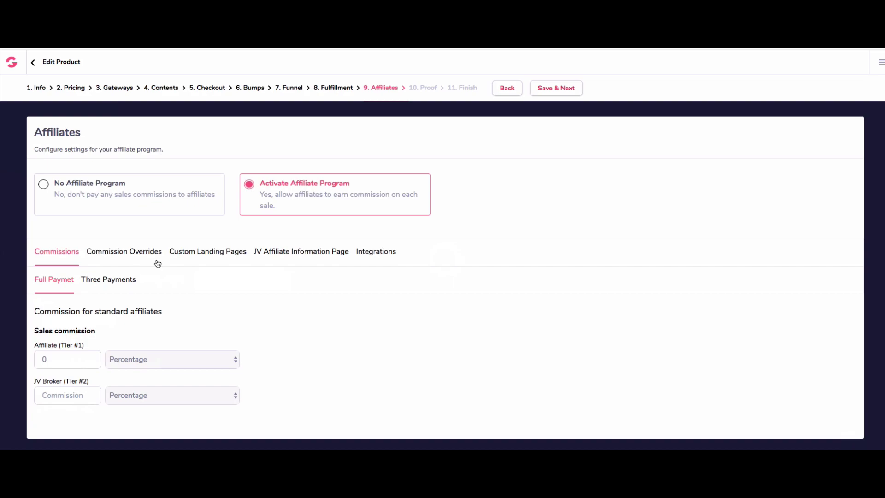
click(44, 185)
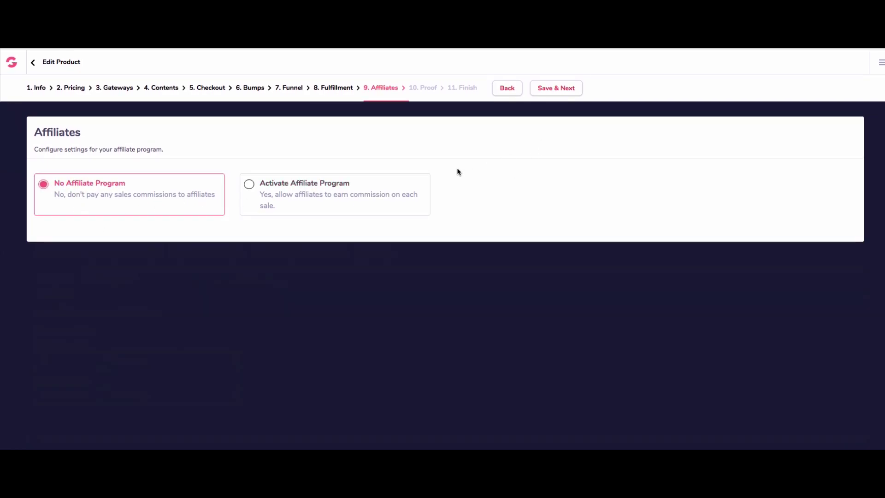
- Save Affiliates and Proof to reach Finish, then select the salespage tracking code
click(554, 91)
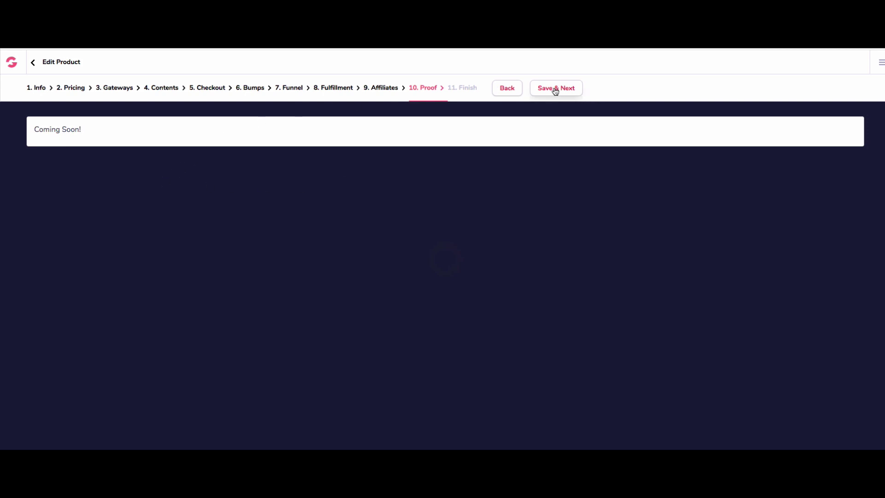
click(555, 88)
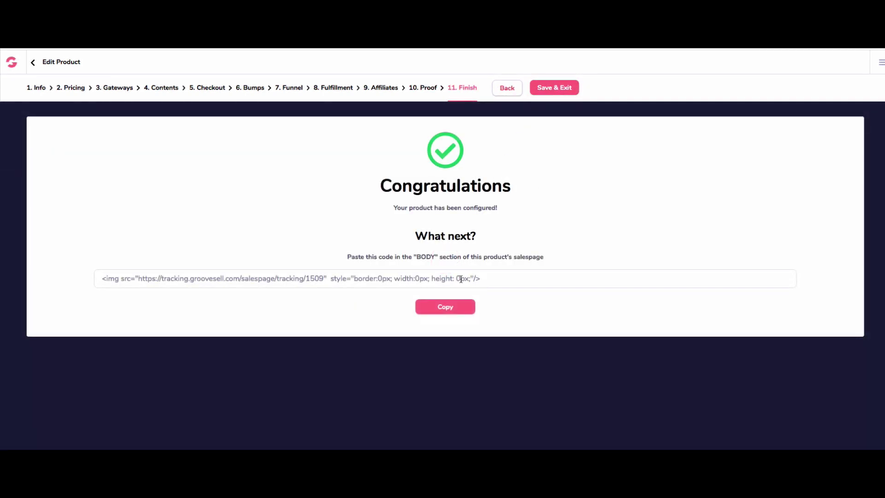
drag(501, 278, 559, 293)
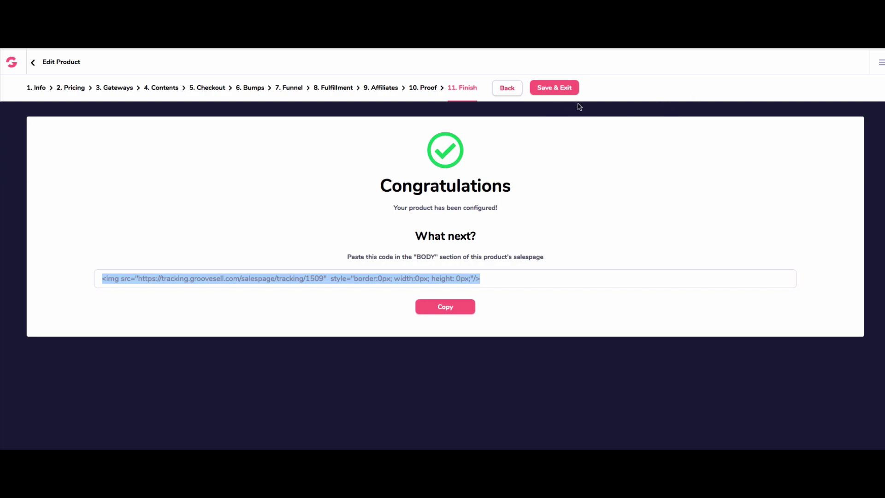
- Save and exit the product setup, then reopen Test 10 mins for editing
click(571, 90)
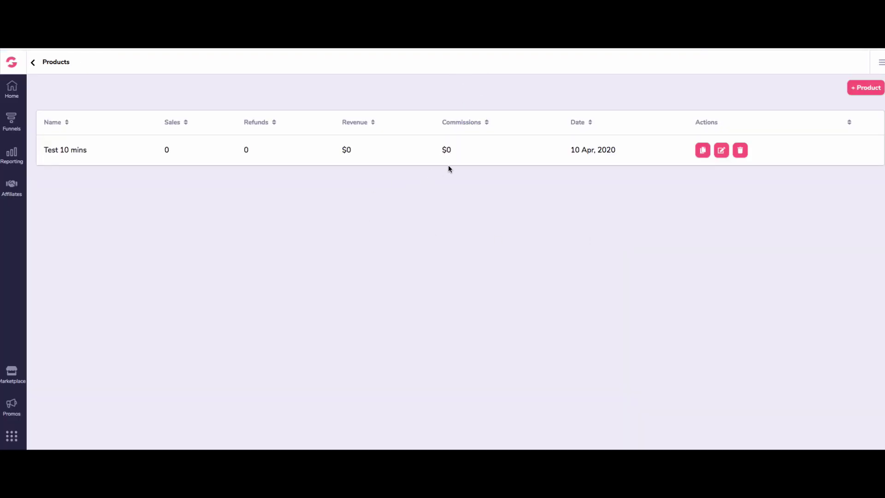
click(721, 150)
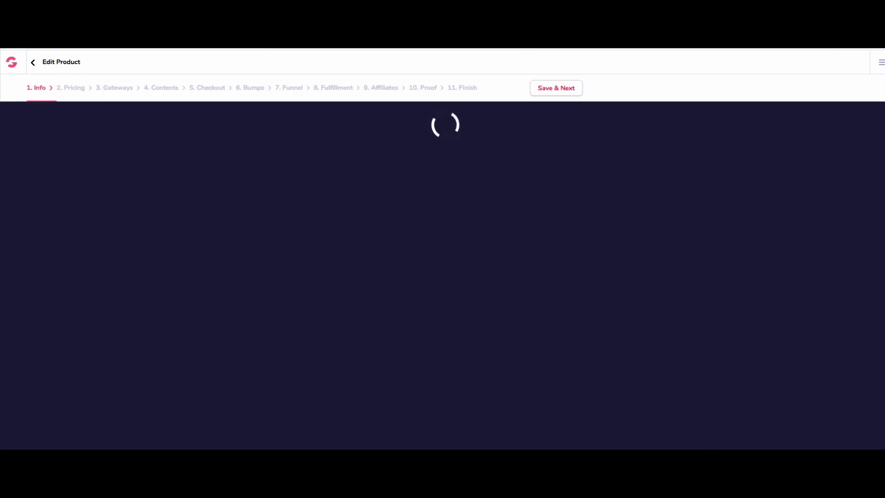
click(51, 62)
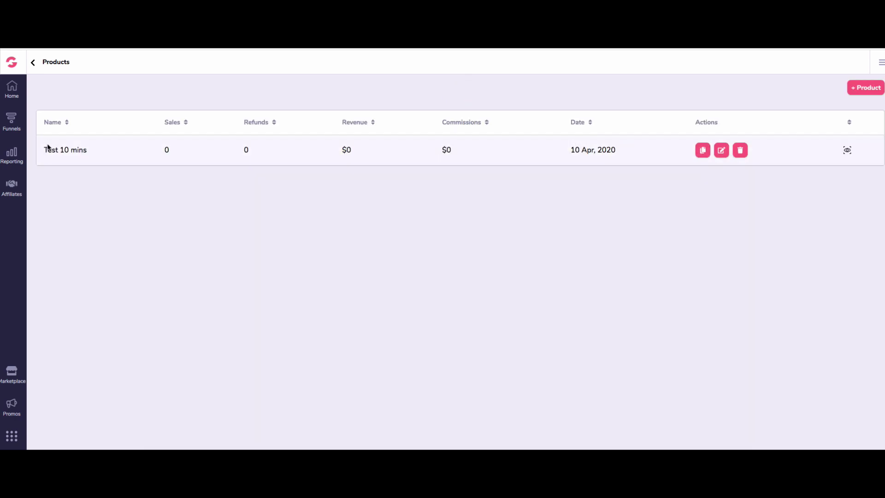
drag(65, 150, 77, 150)
click(716, 152)
- Go to Funnels > Product Funnels and bring up the draft Test funnel's Actions menu
click(11, 122)
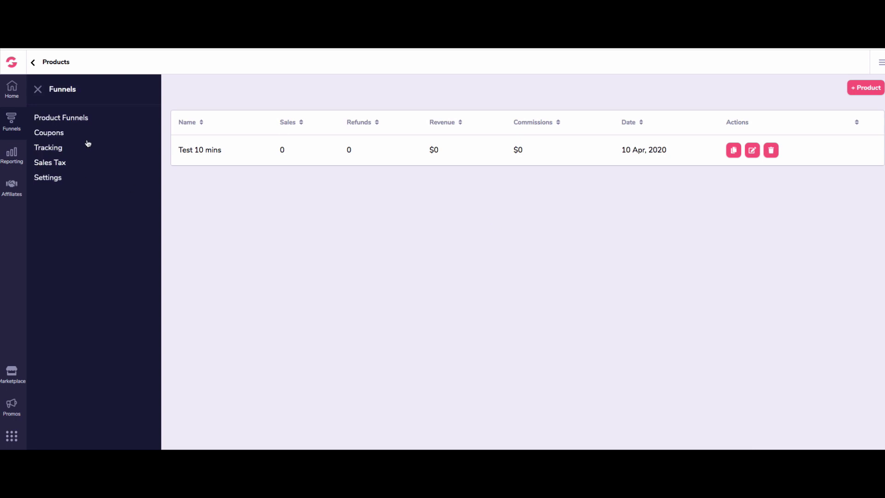
click(70, 118)
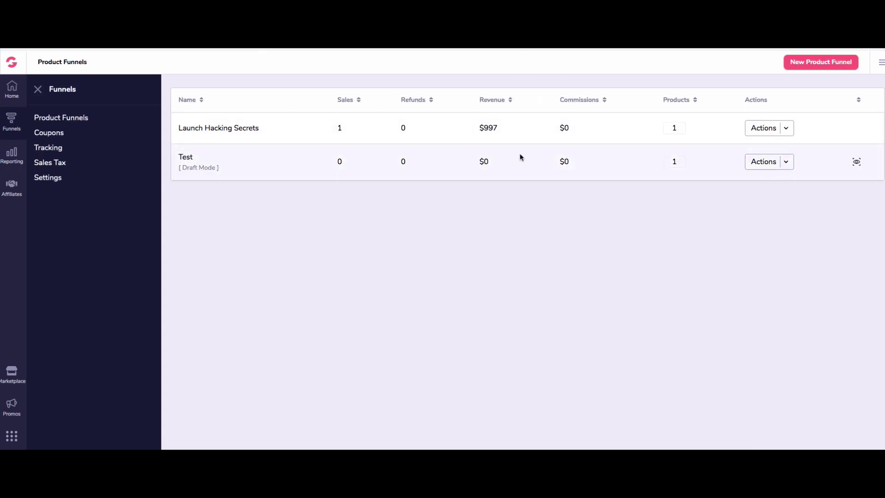
click(786, 163)
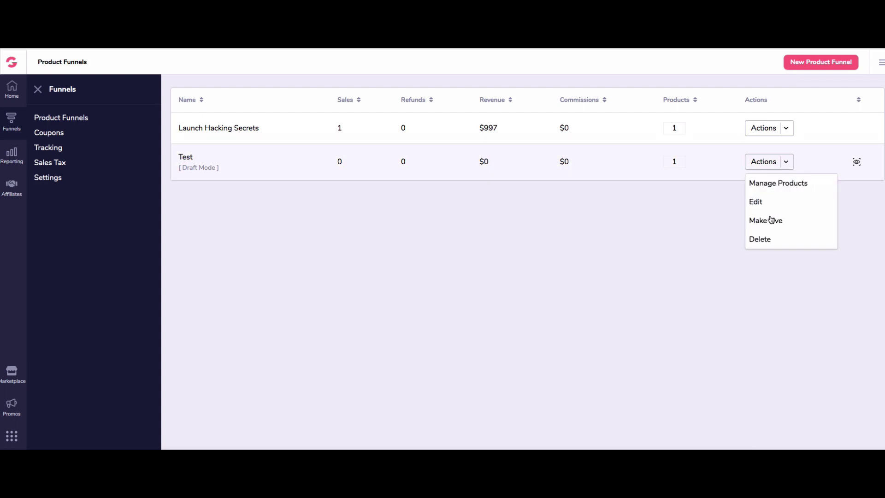
click(248, 176)
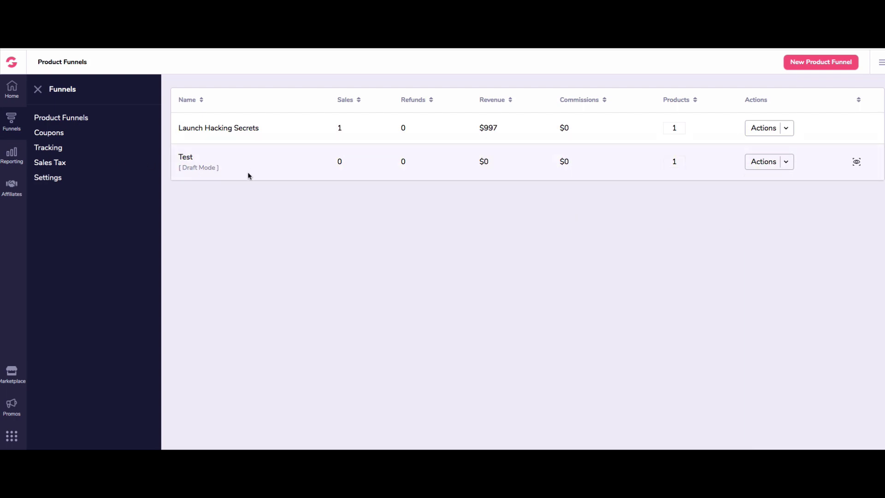
click(768, 168)
- Make the Test funnel live on the subdomain testytestytesty
click(770, 222)
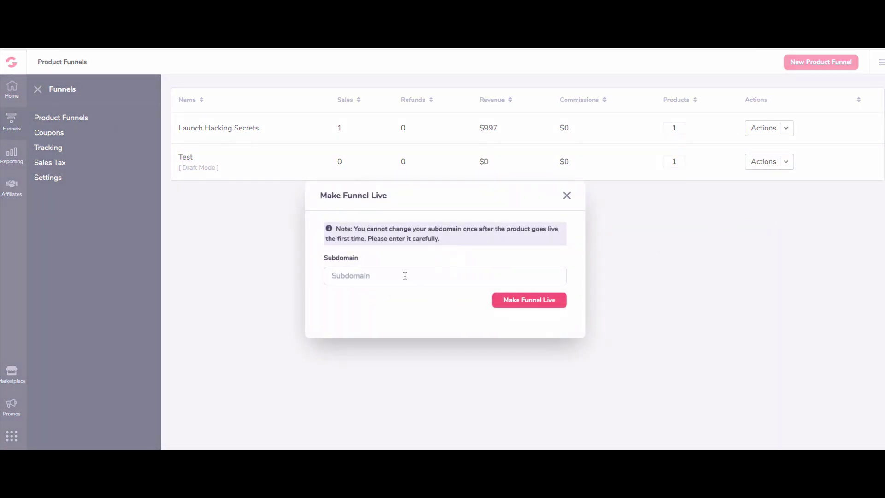
click(406, 276)
text(tre)
key(BackSpace)
key(BackSpace)
key(BackSpace)
key(BackSpace)
text(testytestytesty)
click(540, 303)
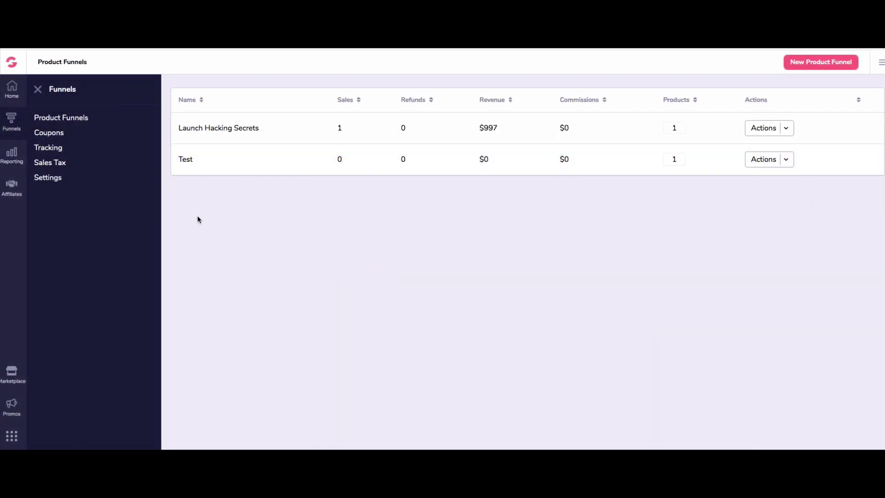
- Open the Test 10 mins checkout from the funnel's products and set Multi Price, 1-Step
click(787, 159)
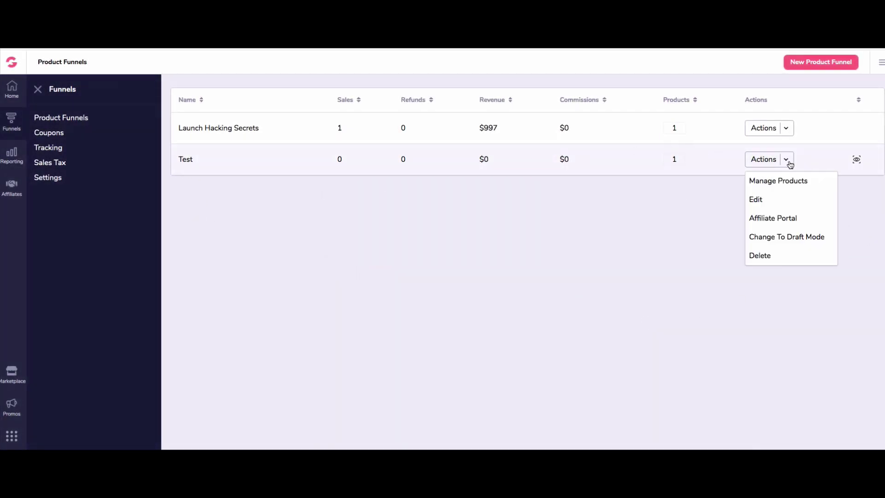
click(763, 186)
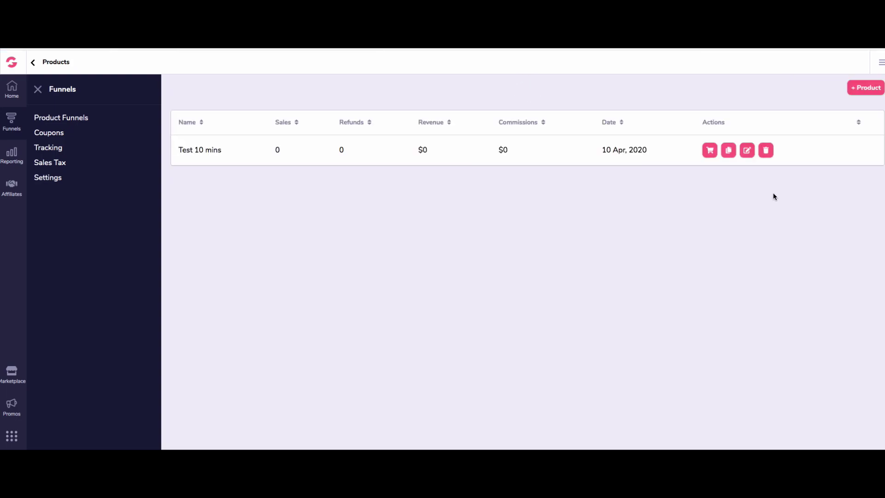
click(710, 150)
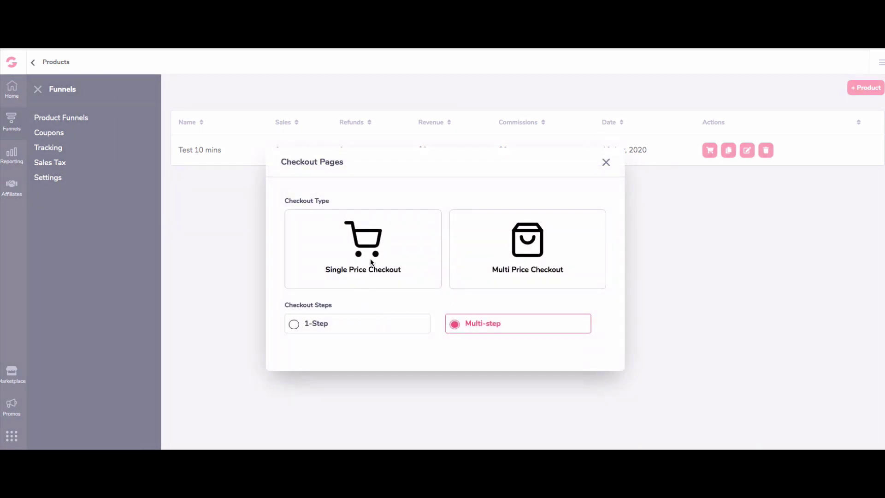
click(377, 256)
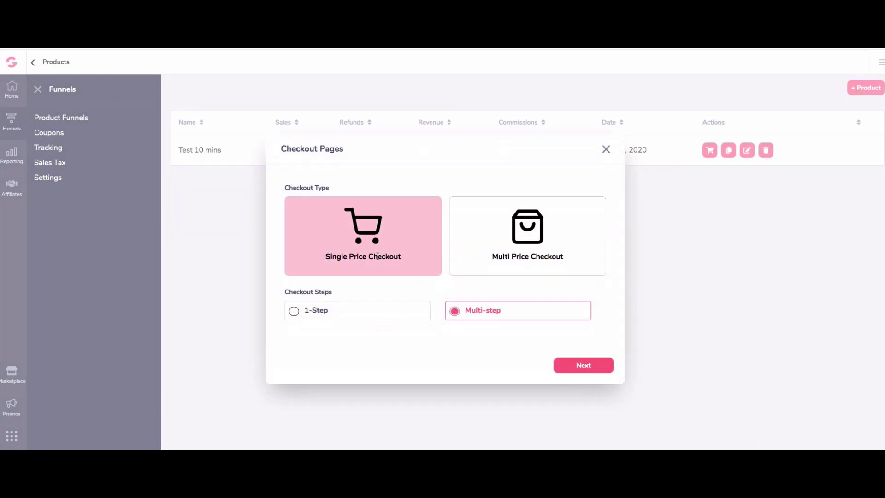
click(293, 311)
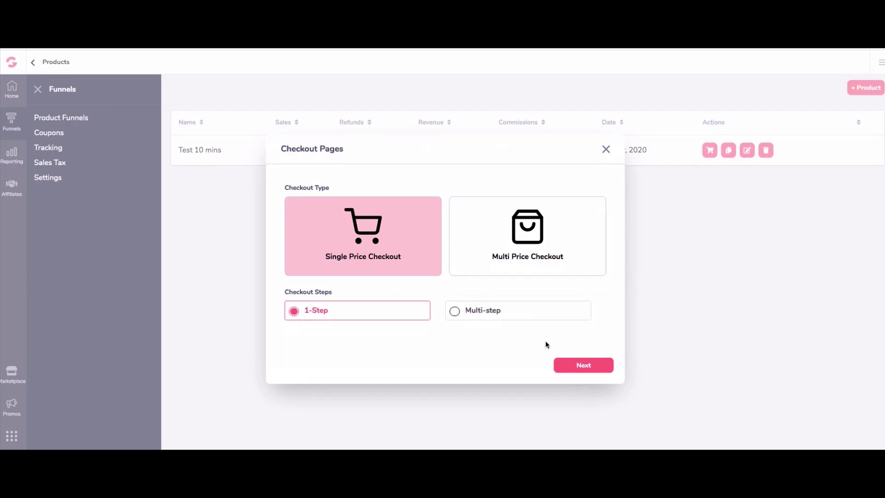
click(526, 242)
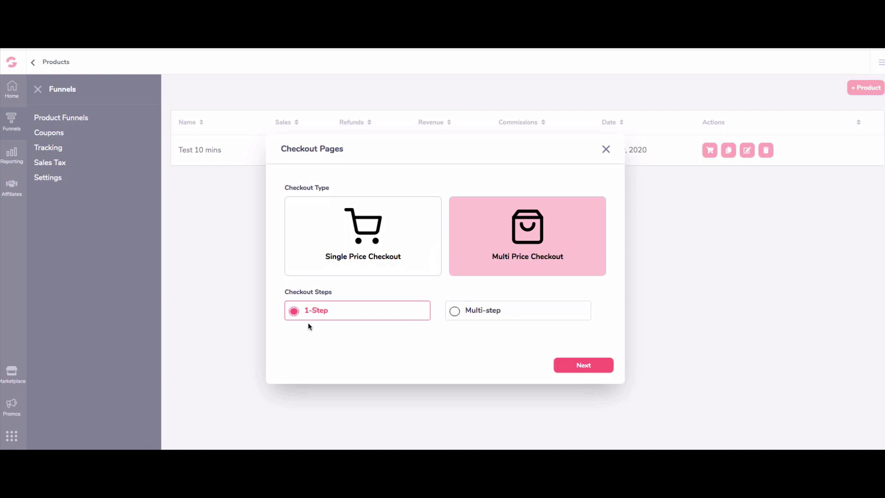
click(454, 311)
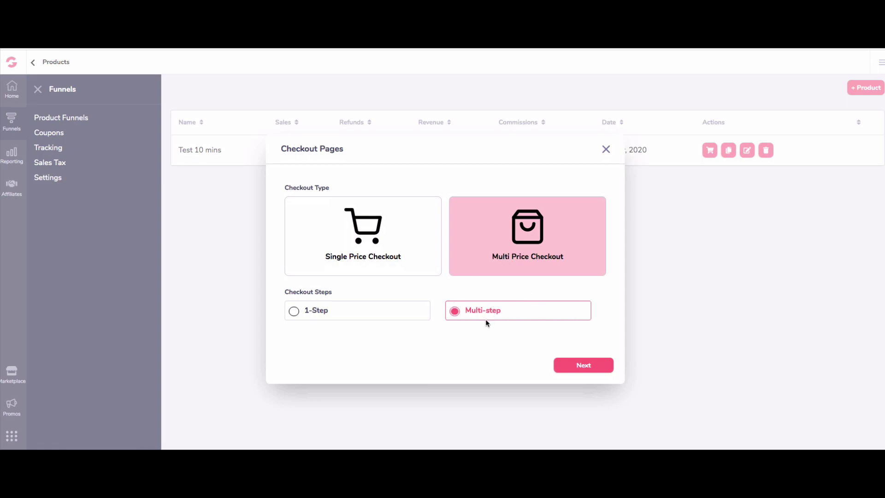
click(295, 312)
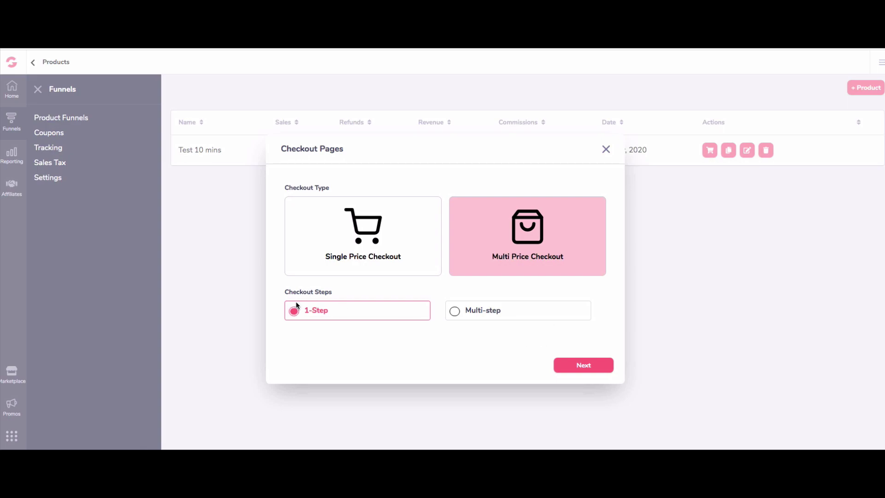
- Generate a checkout link with both Full Paymet and Three Payments prices enabled
click(589, 373)
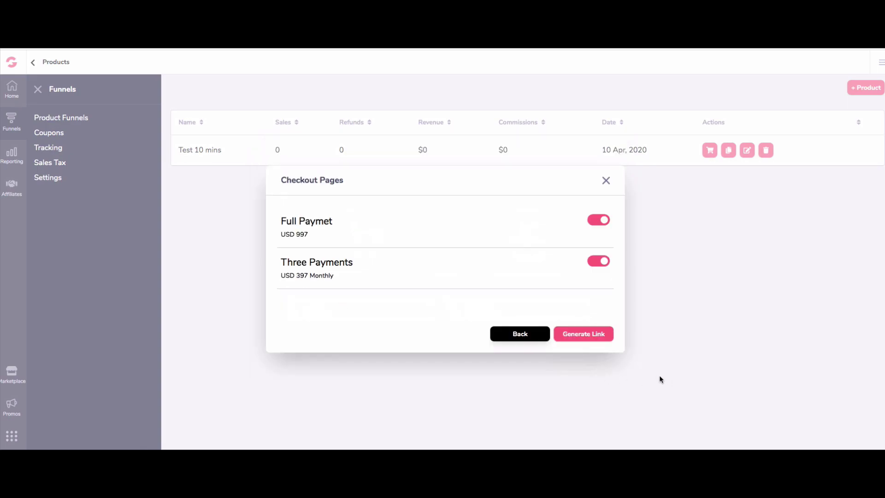
click(593, 259)
click(602, 221)
click(602, 221)
click(603, 268)
click(581, 335)
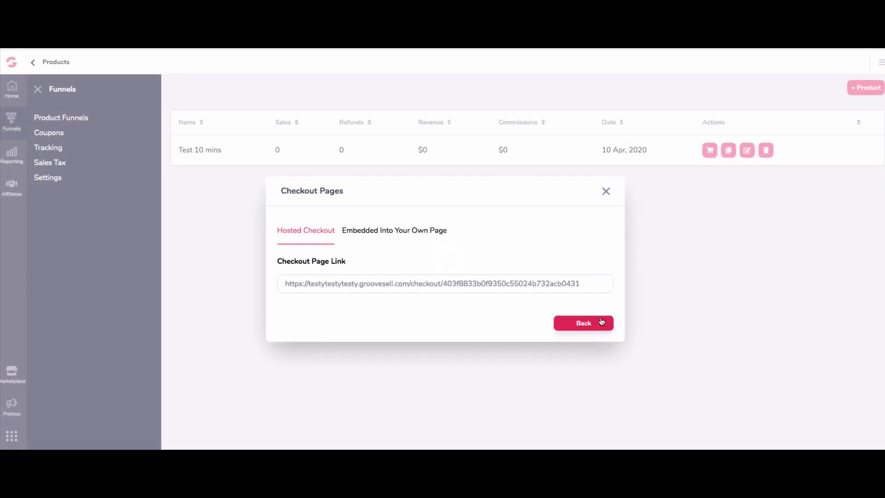
- Copy the generated checkout URL and stop the stopwatch at 9m 16s
triple_click(588, 284)
right_click(588, 284)
click(599, 302)
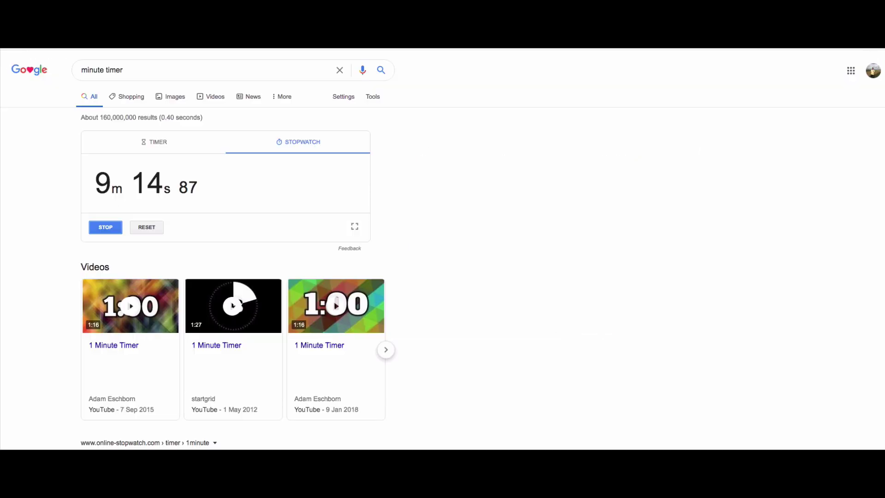
click(107, 230)
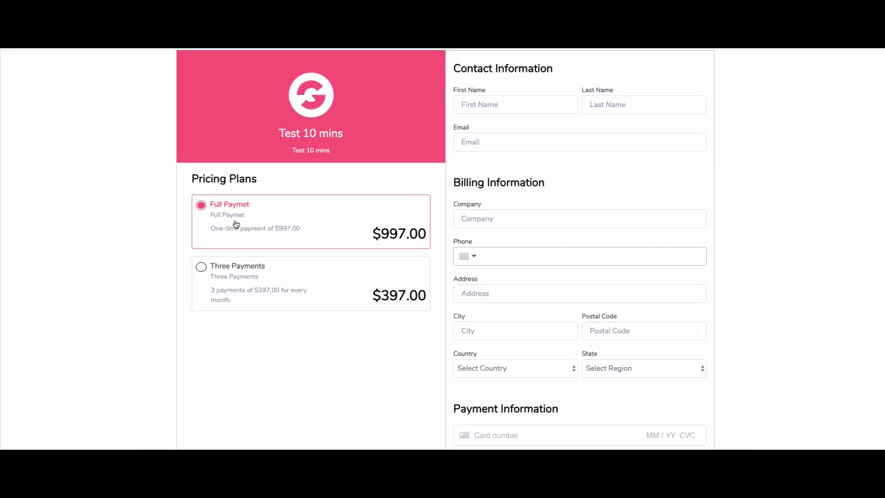
- On the Test 10 mins checkout page, select the Three Payments pricing plan
drag(291, 134, 343, 135)
click(567, 217)
scroll(480, 232, down, 1)
click(201, 226)
- Review the checkout form, briefly try Full Paymet, then settle on Three Payments ($397.00)
scroll(507, 202, up, 1)
scroll(343, 164, down, 1)
scroll(375, 162, up, 1)
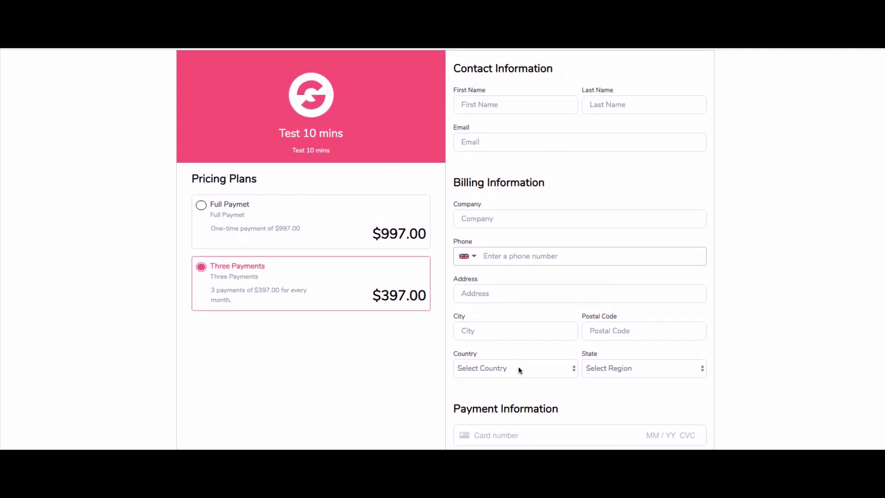
scroll(562, 225, down, 1)
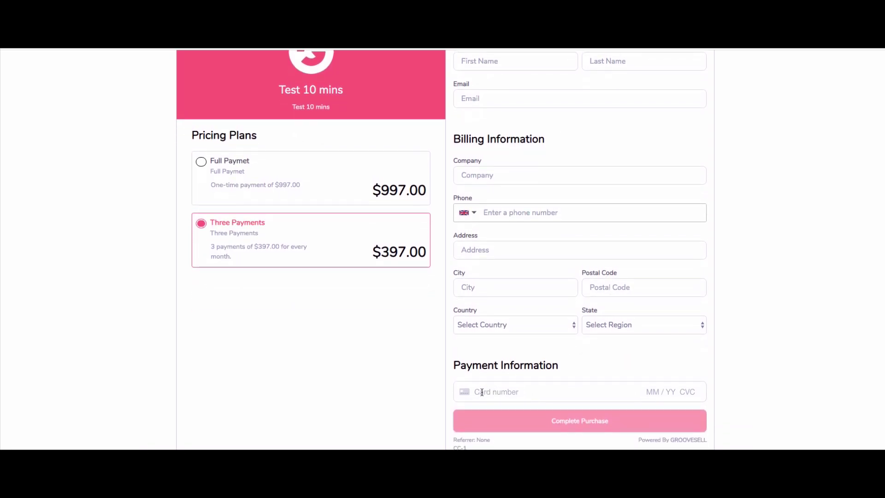
scroll(358, 184, up, 1)
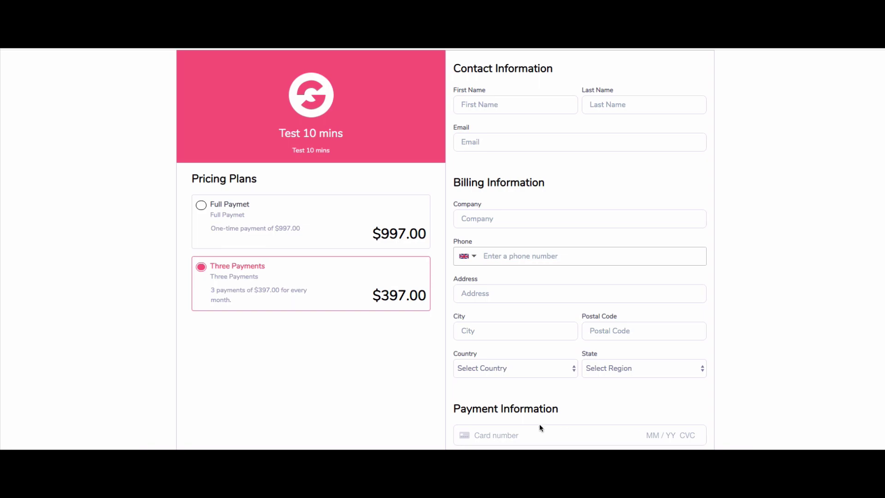
scroll(541, 425, down, 1)
scroll(306, 252, up, 1)
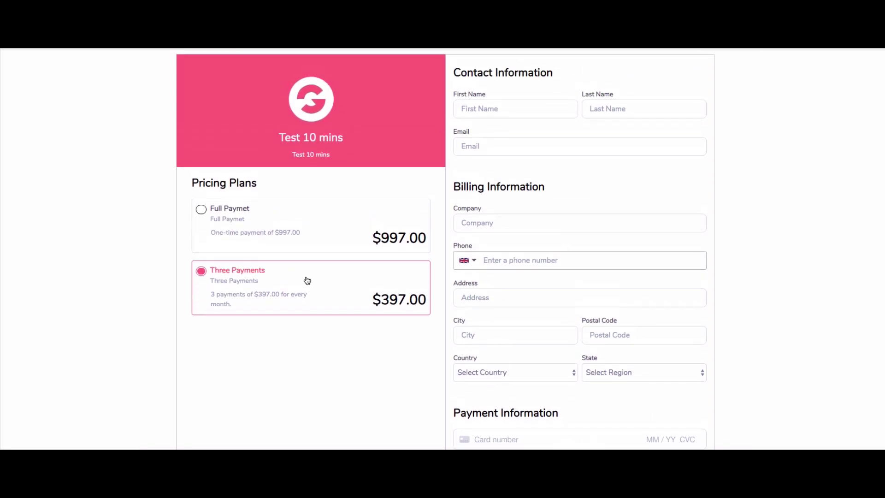
scroll(547, 367, down, 1)
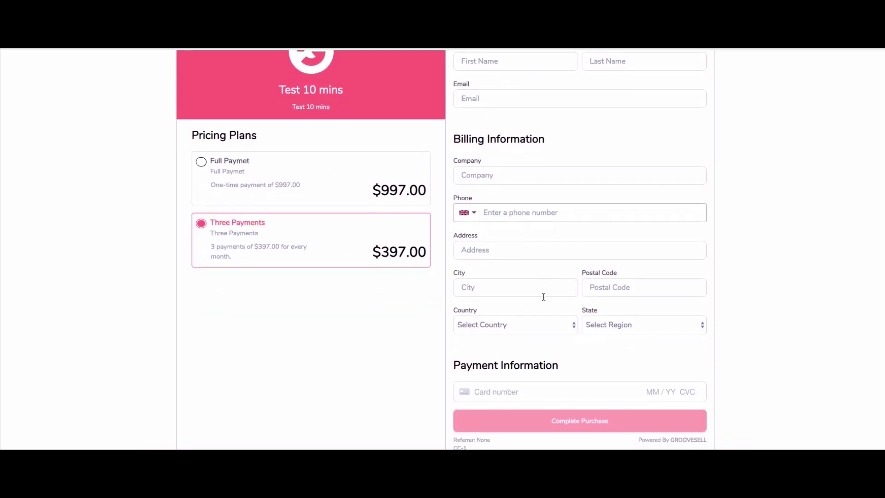
scroll(553, 298, up, 1)
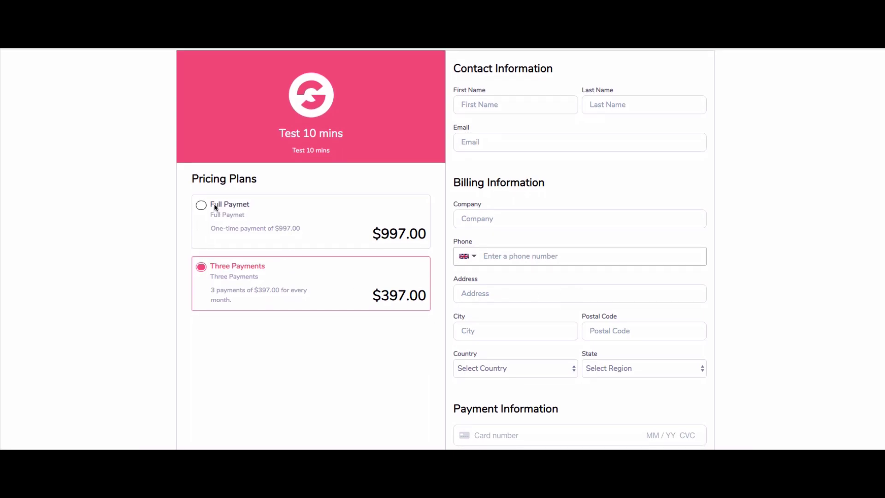
click(201, 205)
click(202, 268)
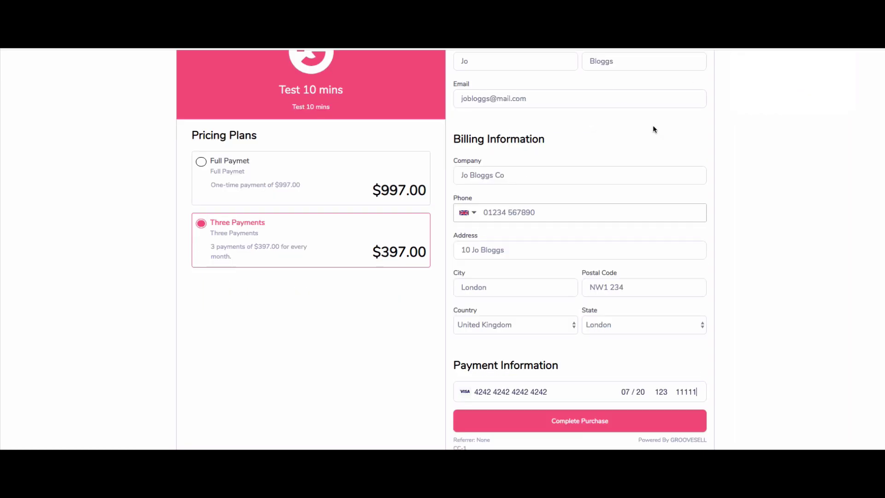
- Choose the Full Paymet plan and review the test card, contact and billing details
scroll(654, 127, up, 3)
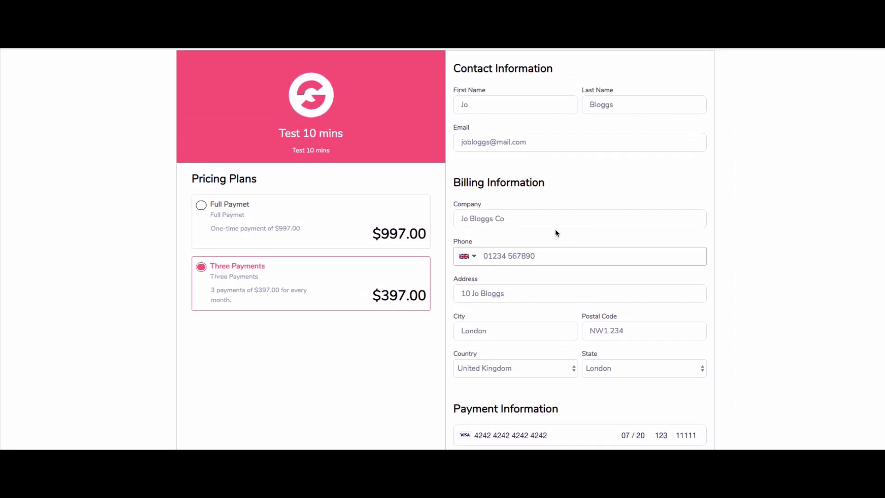
scroll(512, 236, down, 2)
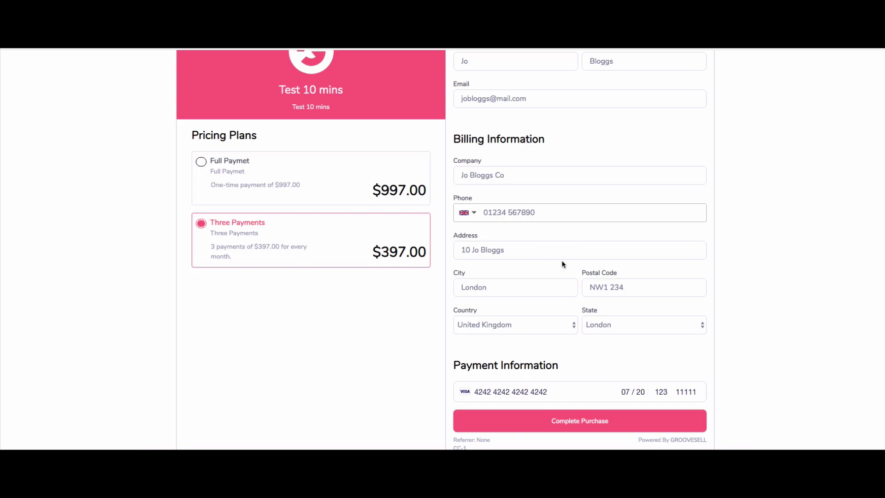
click(201, 162)
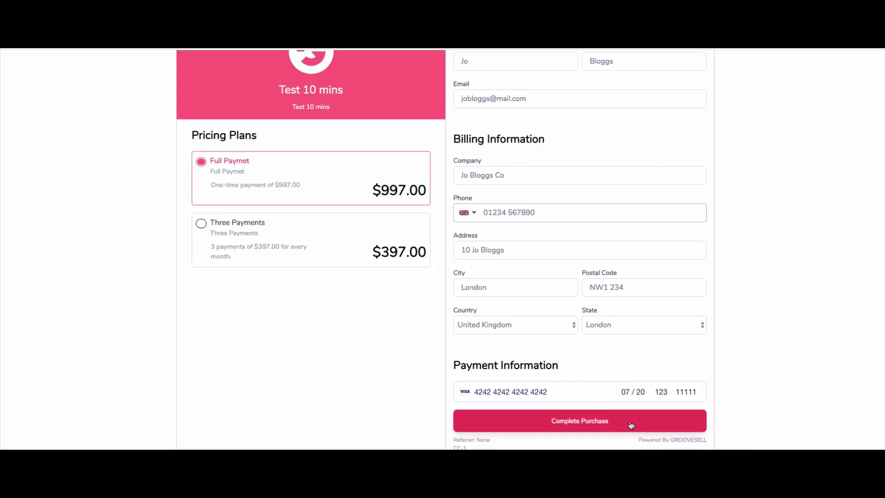
drag(475, 391, 552, 400)
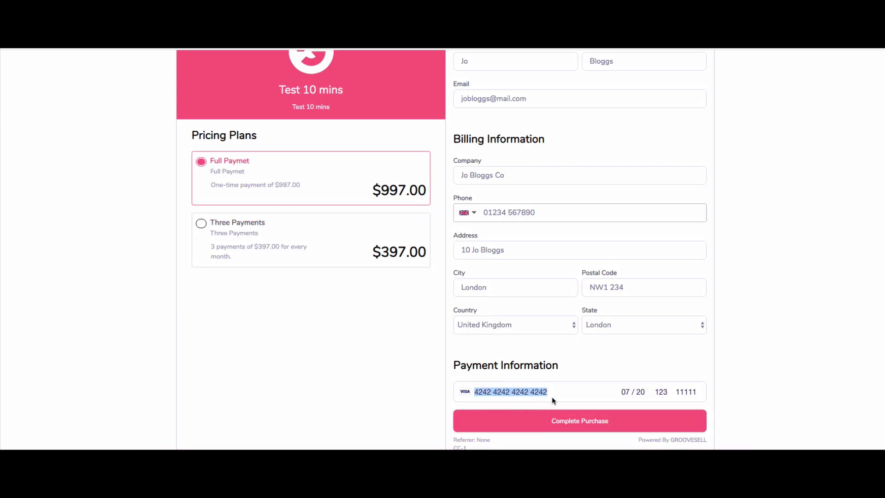
click(558, 395)
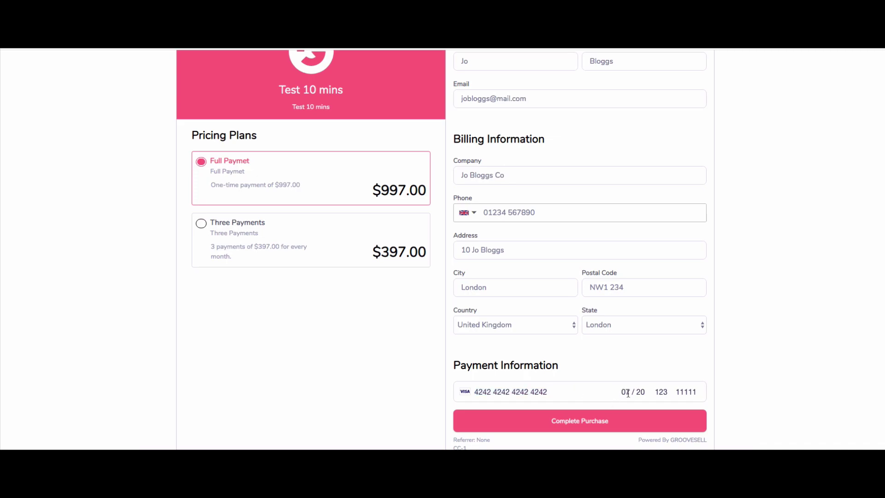
scroll(555, 332, up, 1)
scroll(529, 312, down, 1)
scroll(495, 172, up, 1)
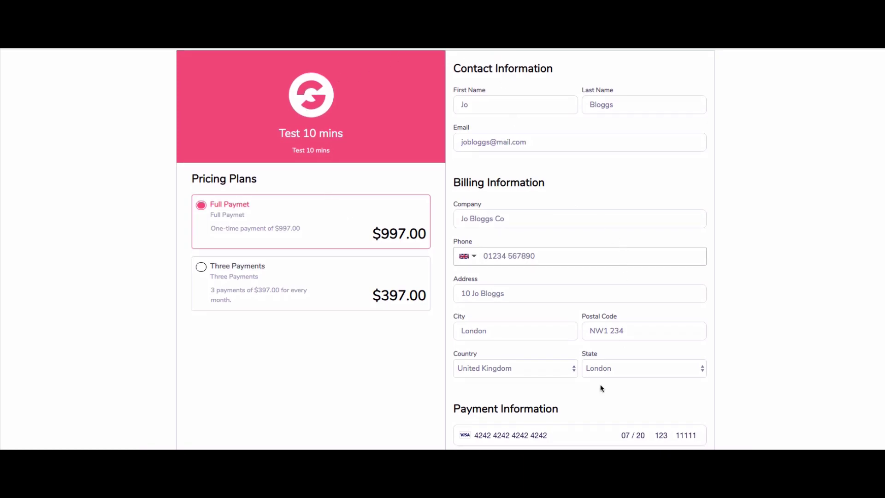
scroll(585, 378, down, 1)
scroll(437, 358, up, 1)
scroll(579, 281, down, 1)
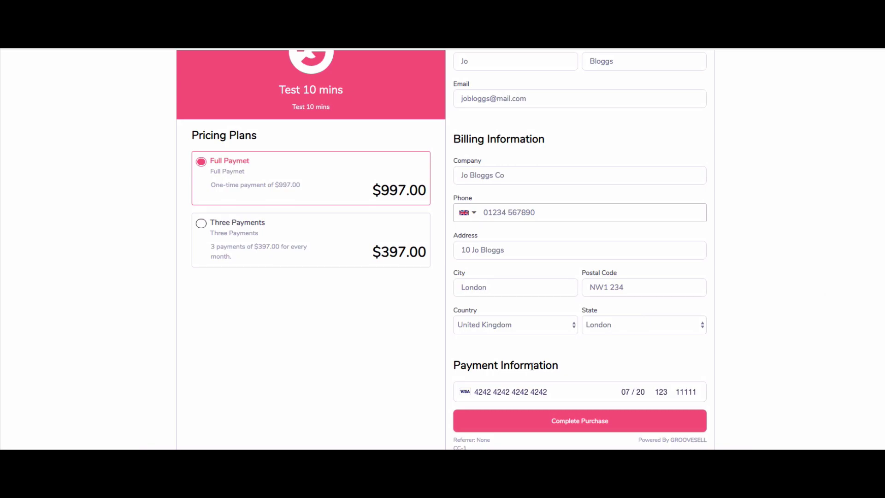
scroll(444, 205, up, 1)
scroll(517, 290, down, 1)
scroll(600, 139, up, 1)
scroll(421, 179, down, 1)
- Complete the purchase and review the $997.00 Full Paymet sale email for Test 10 mins
click(583, 424)
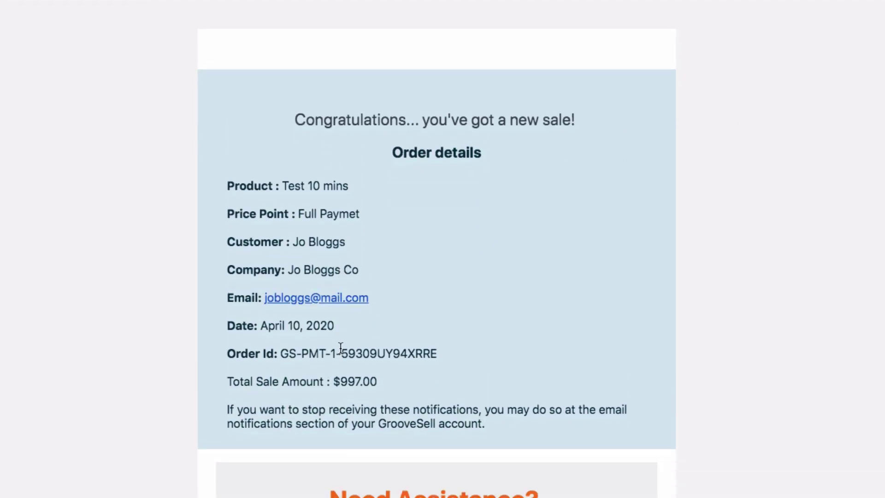
scroll(438, 389, down, 4)
scroll(442, 388, up, 5)
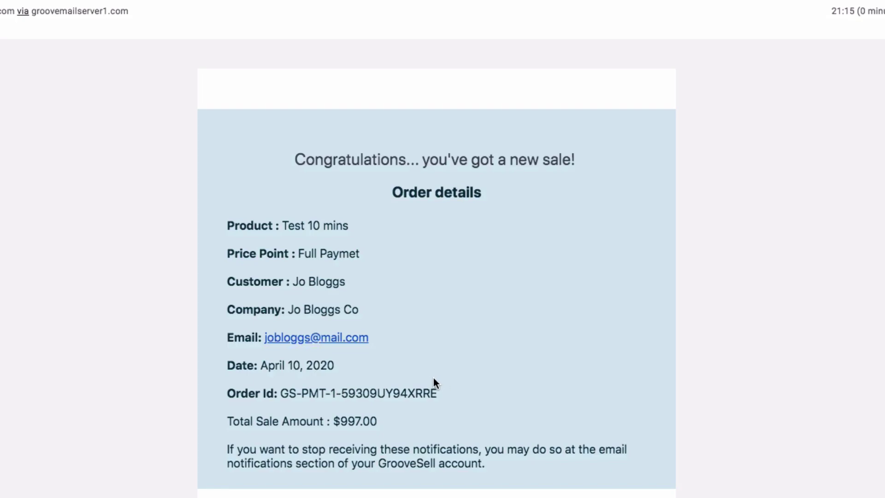
scroll(477, 405, down, 6)
scroll(342, 375, up, 6)
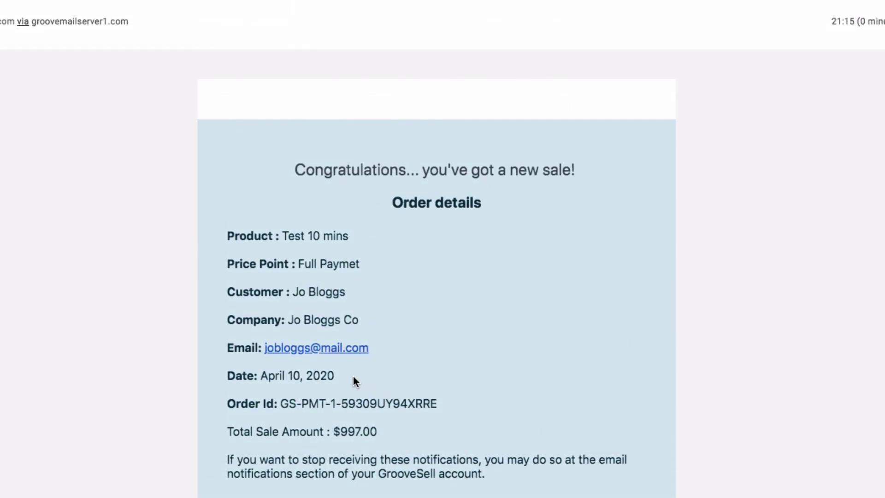
scroll(463, 165, down, 3)
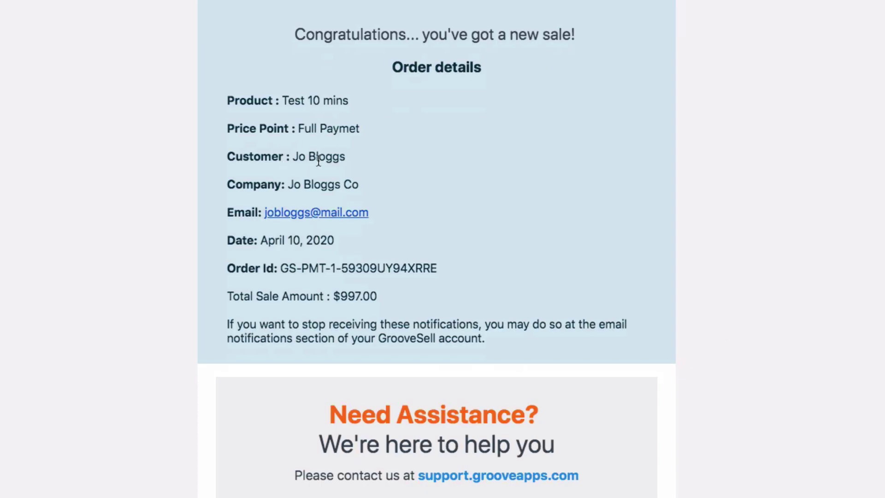
scroll(352, 160, up, 3)
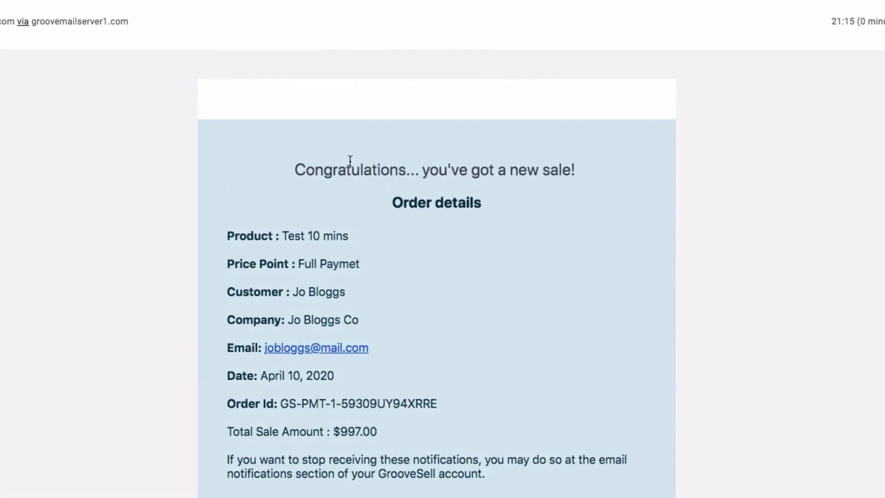
scroll(351, 161, down, 2)
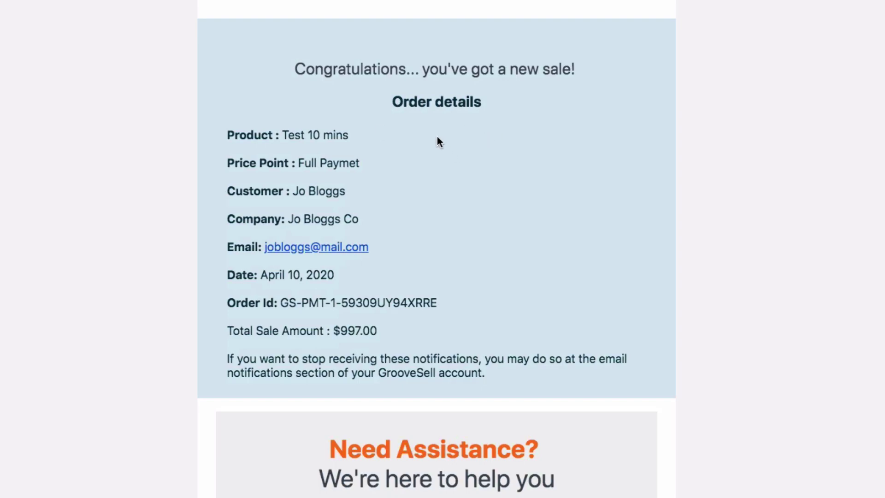
scroll(440, 143, down, 2)
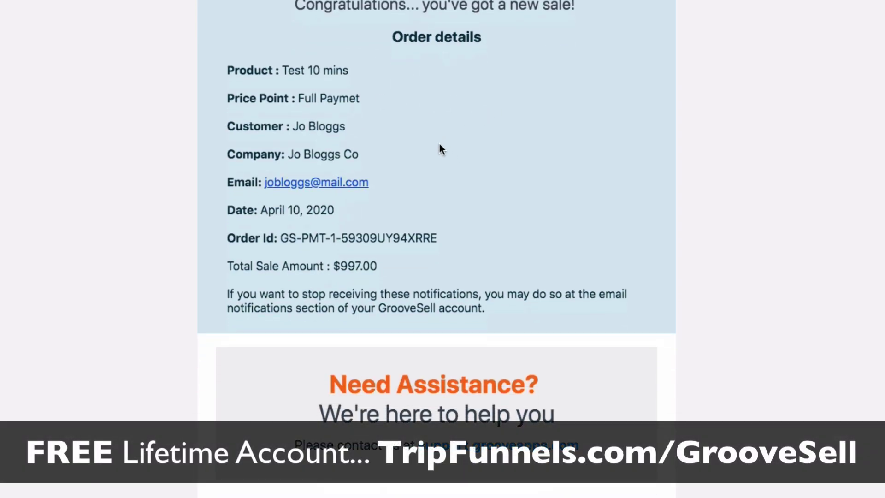